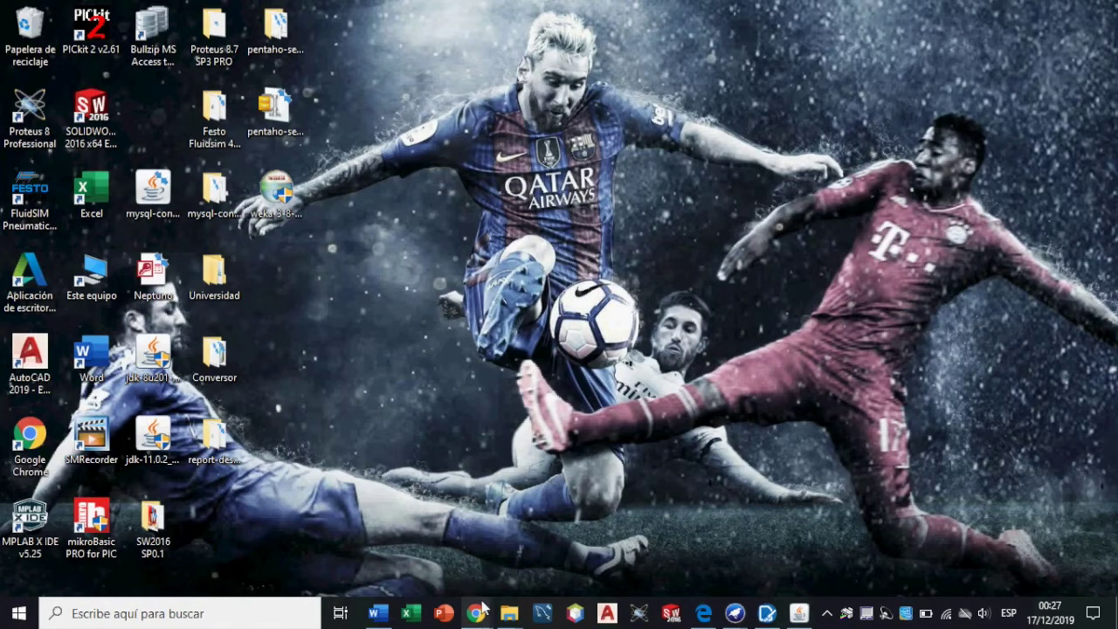
Step: Switch to Chrome, search for "weka download" and open the Weka project page on SourceForge
mouse_move(476, 613)
click(655, 536)
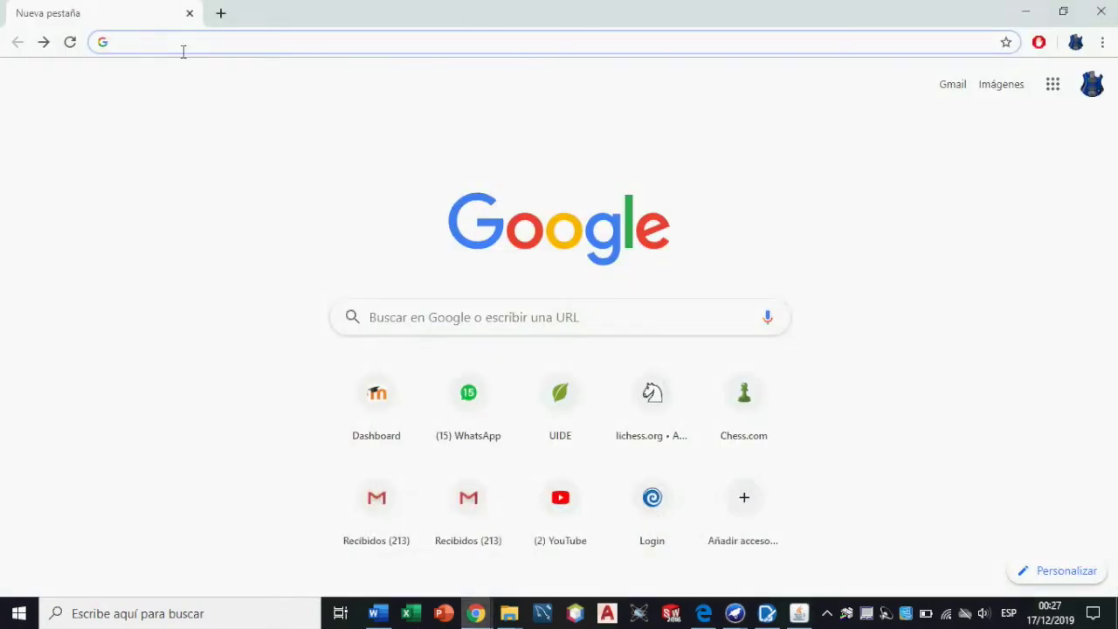
text(weka)
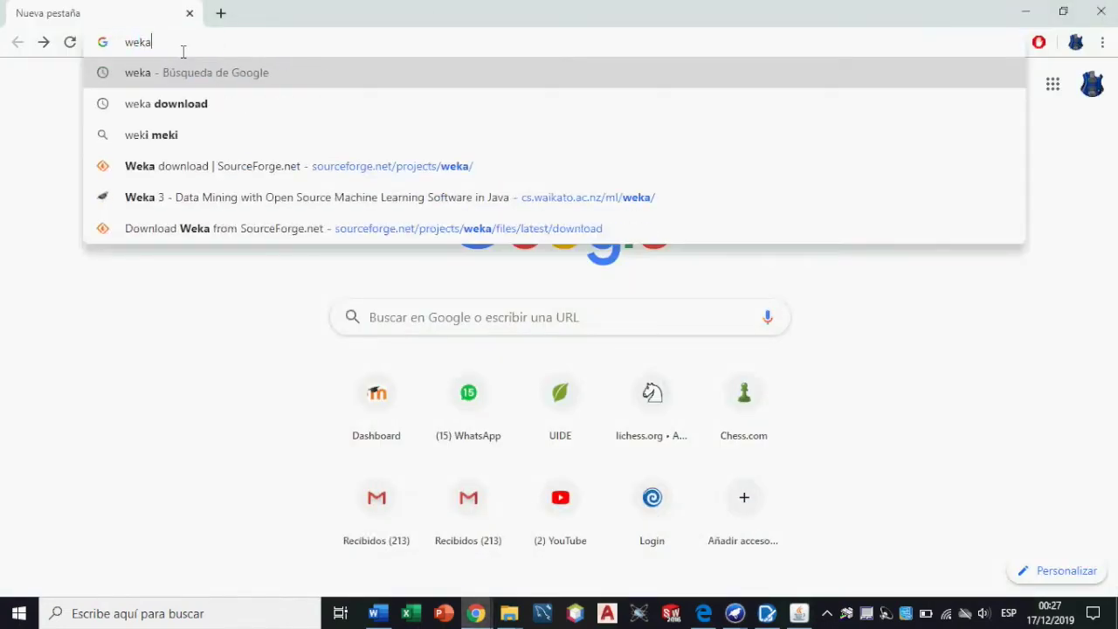
text( download)
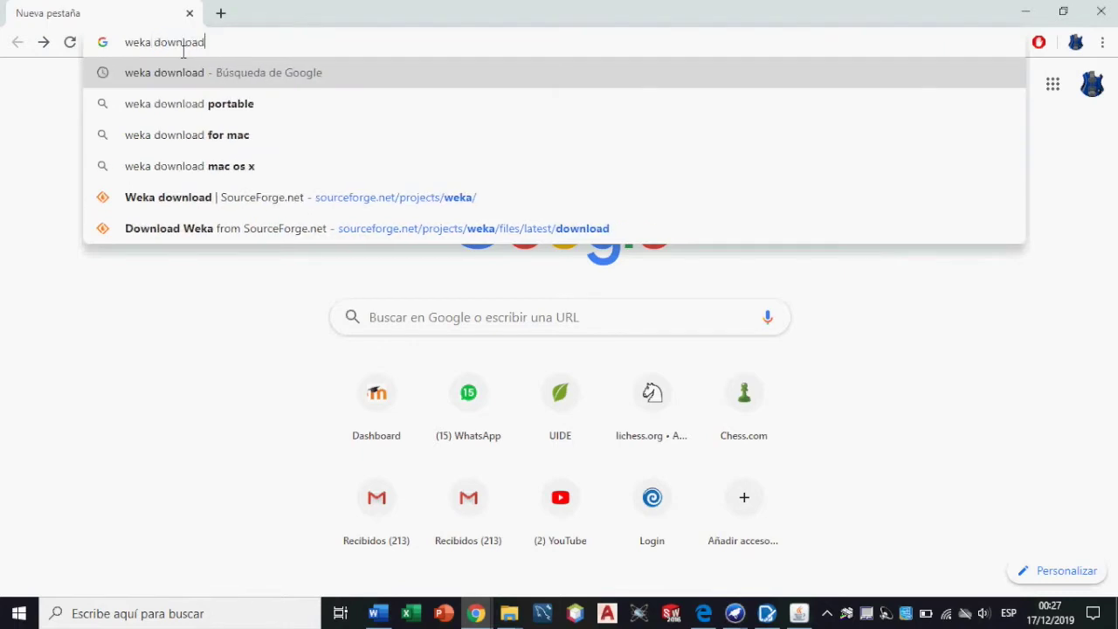
key(Return)
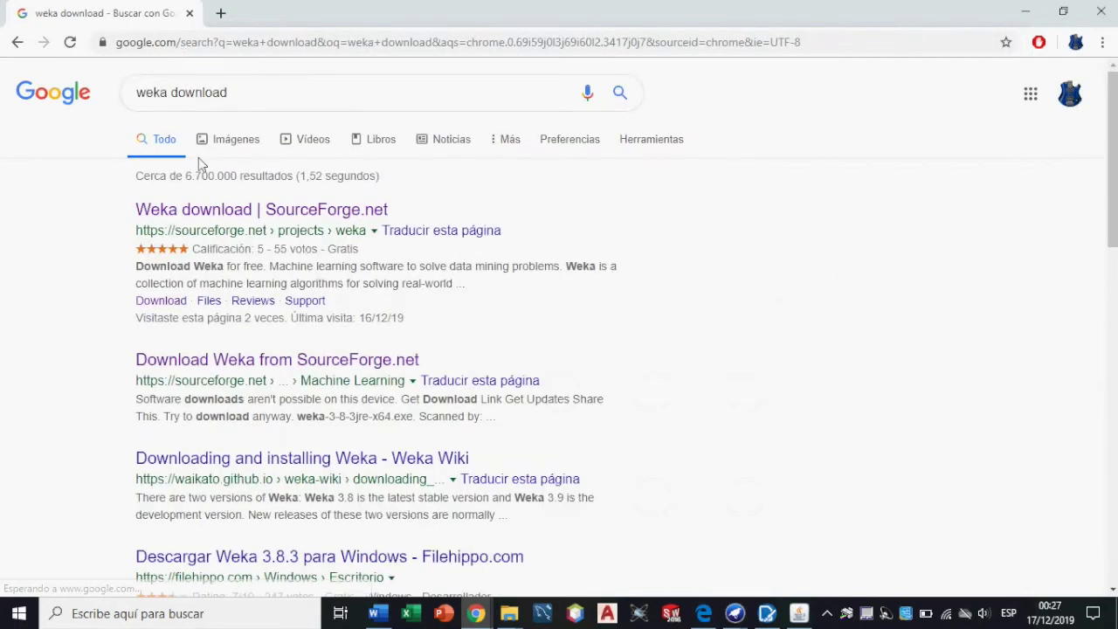
click(218, 212)
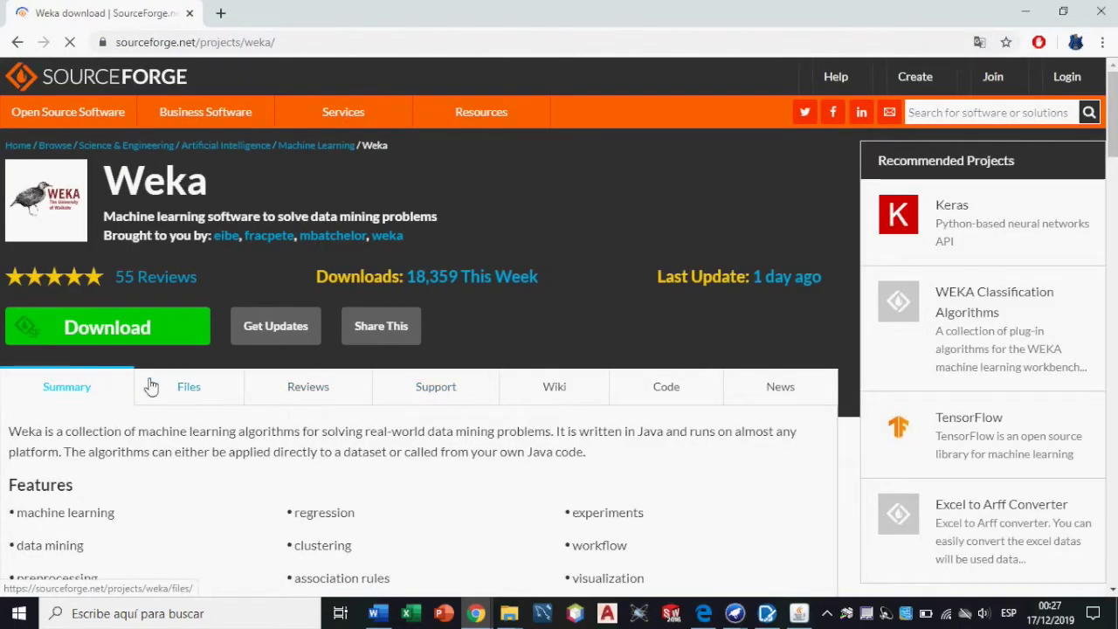
Step: Start downloading the Weka installer from its SourceForge page and cancel that download
click(126, 333)
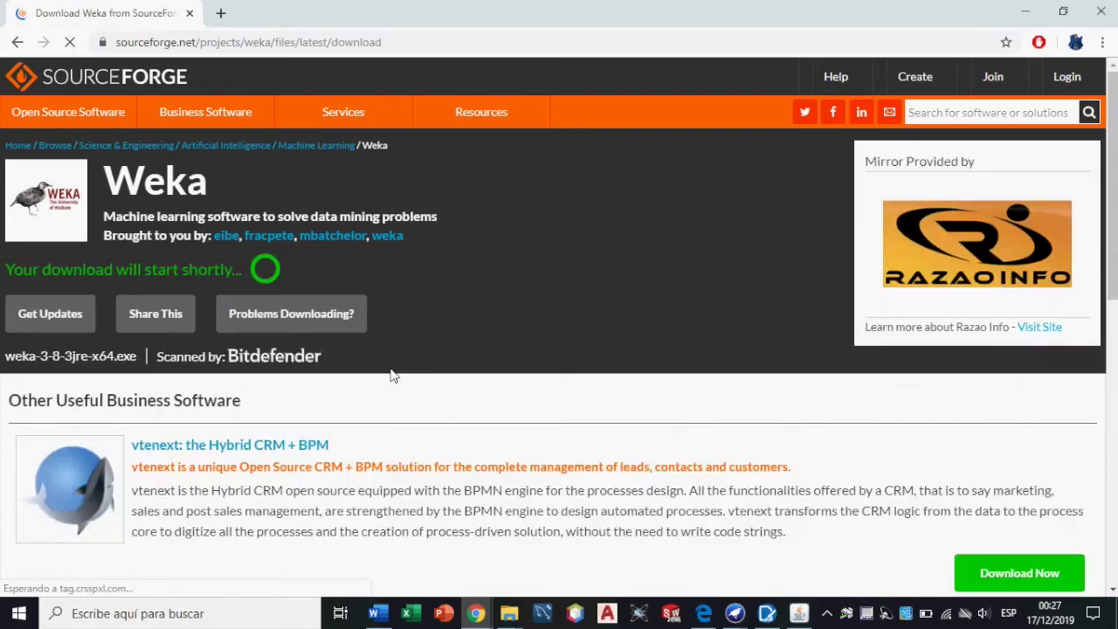
scroll(400, 375, down, 2)
scroll(399, 375, up, 2)
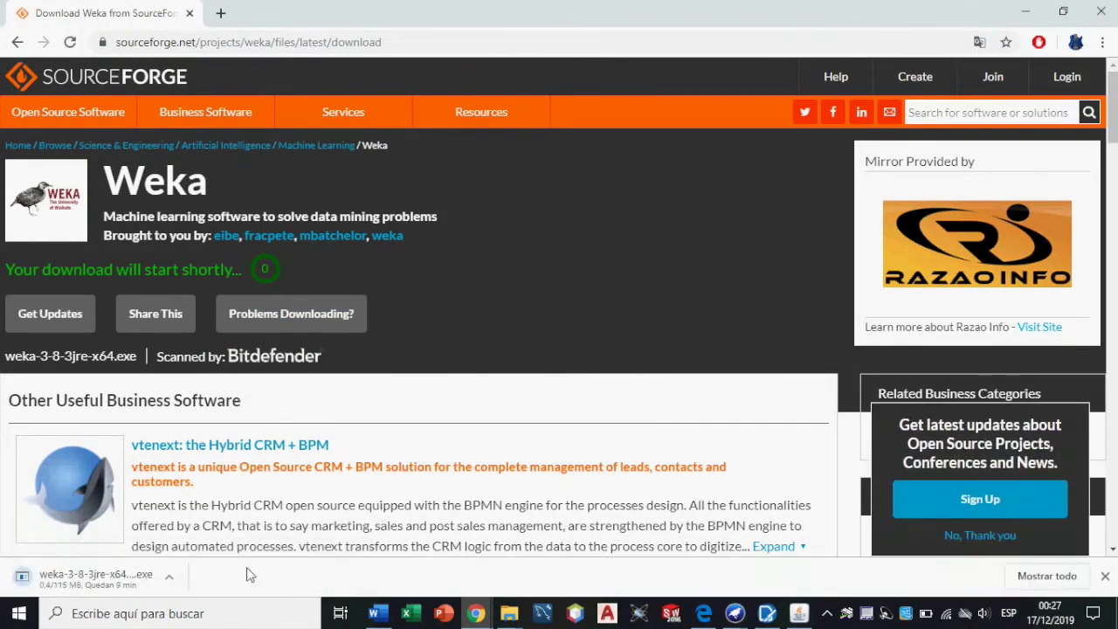
click(169, 577)
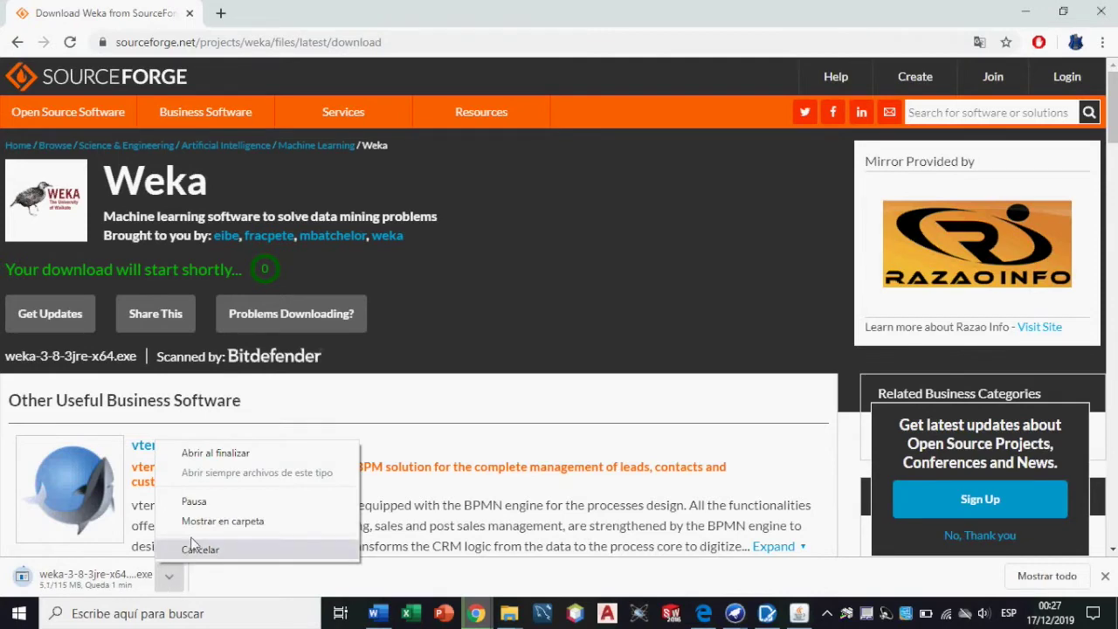
click(199, 549)
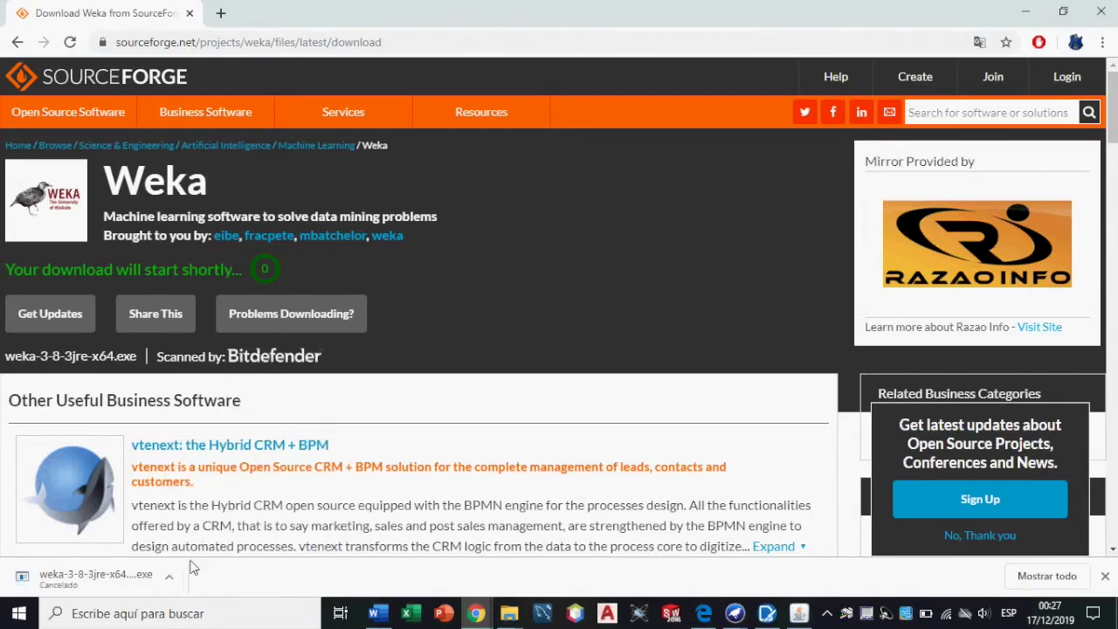
click(1105, 578)
scroll(497, 264, down, 3)
scroll(497, 264, up, 3)
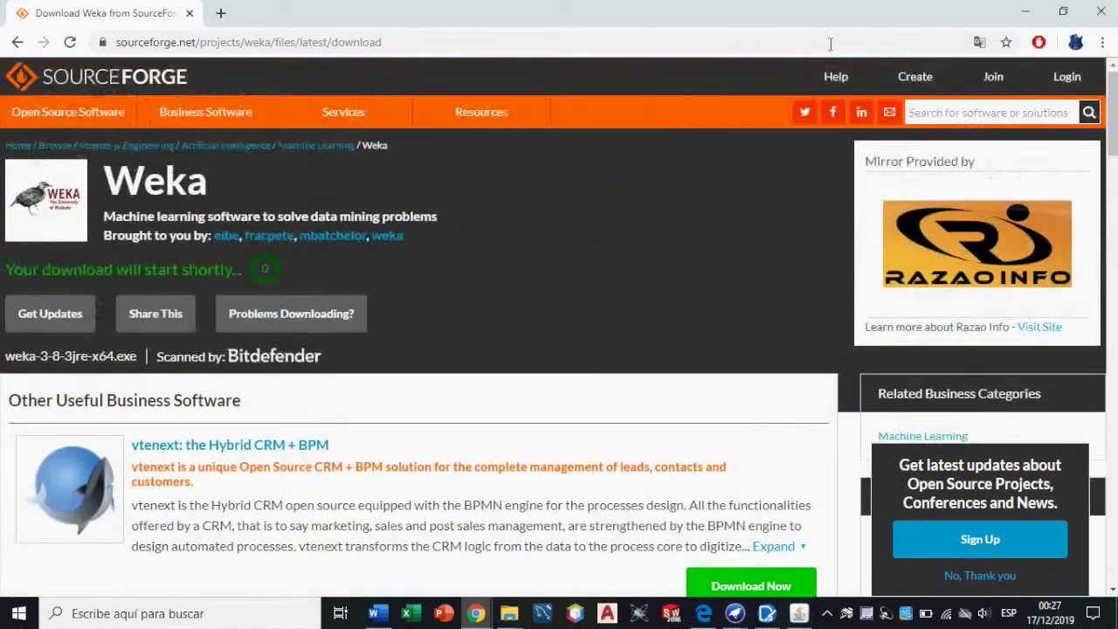
Step: Minimize the browser and run the desktop's Weka 3.8.3 x64 installer as administrator
click(1026, 12)
click(278, 199)
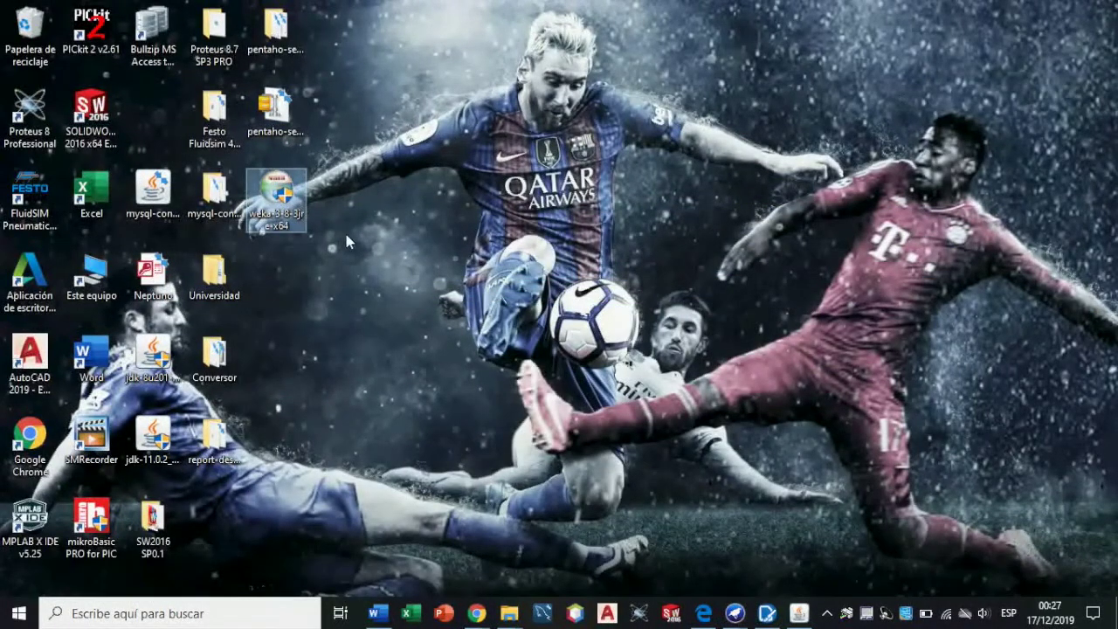
double_click(281, 214)
right_click(269, 204)
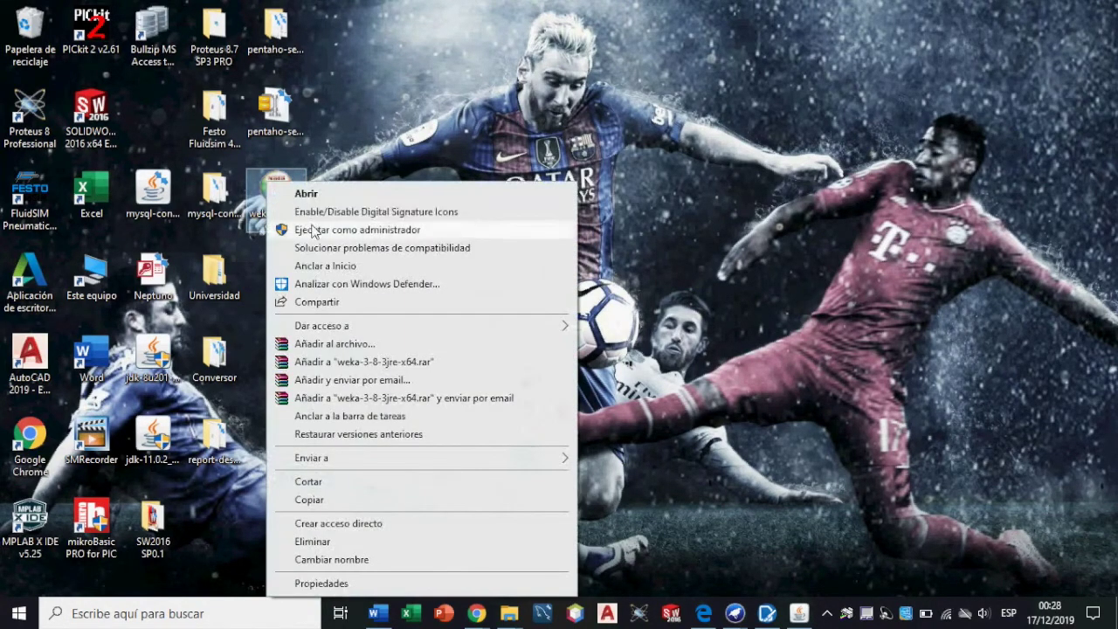
click(316, 231)
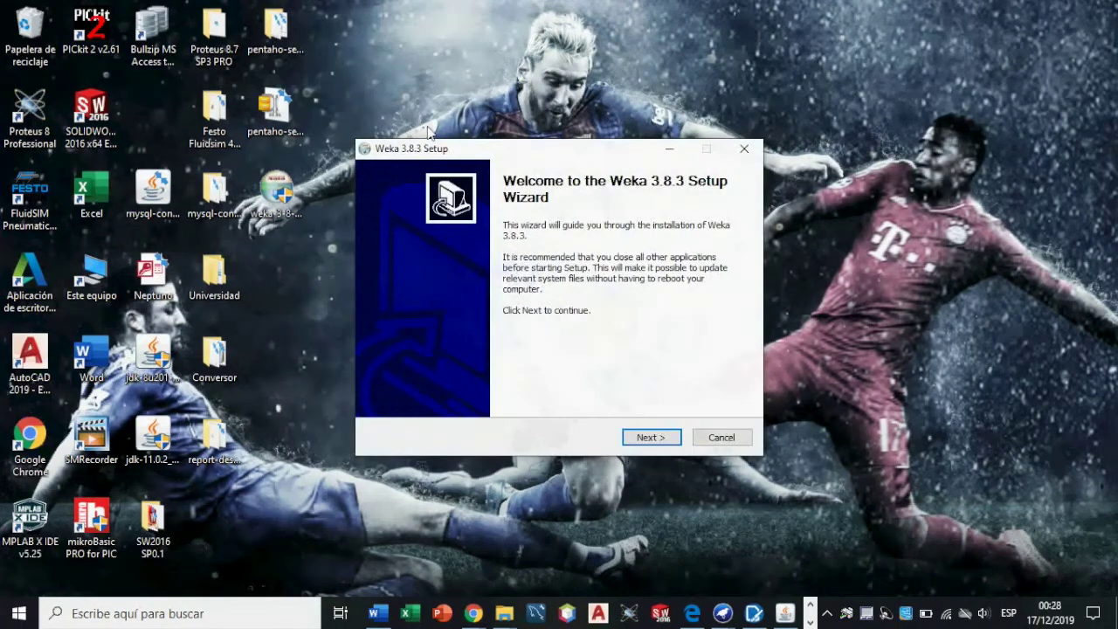
Step: Go through the Weka 3.8.3 setup with the Full install type up to the Start Menu folder choice, and close the wizard without installing
click(661, 440)
click(661, 440)
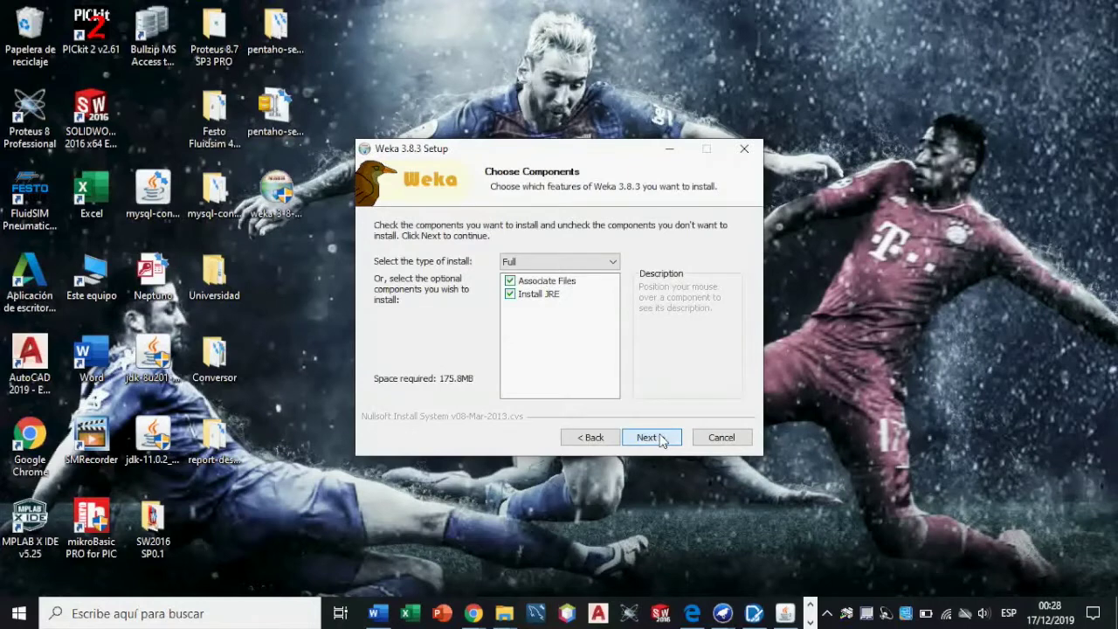
click(650, 437)
click(661, 441)
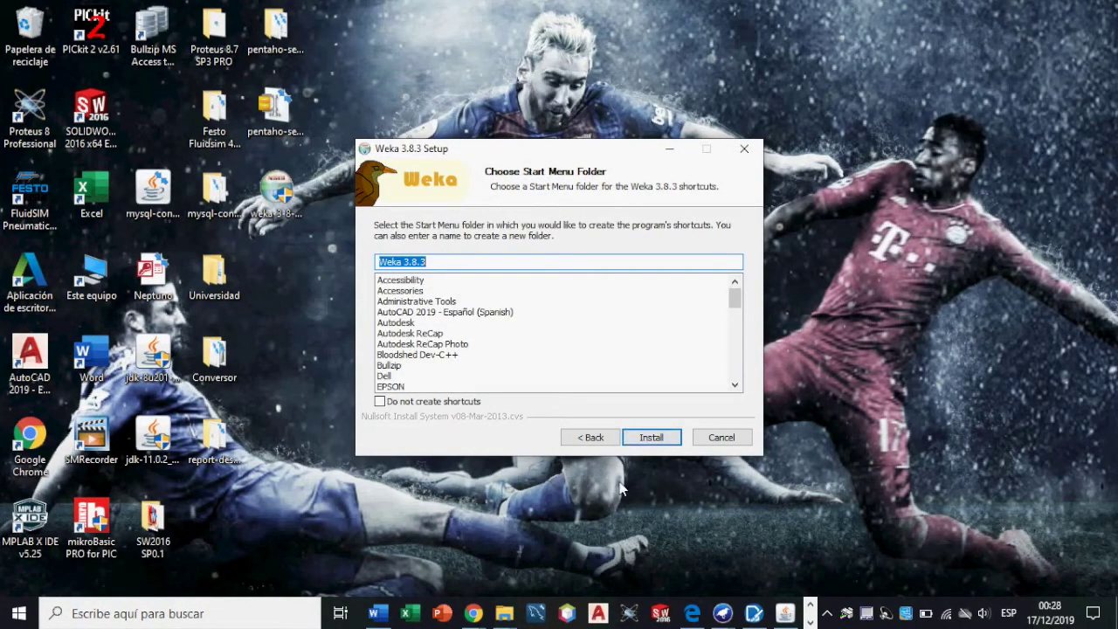
scroll(524, 317, down, 15)
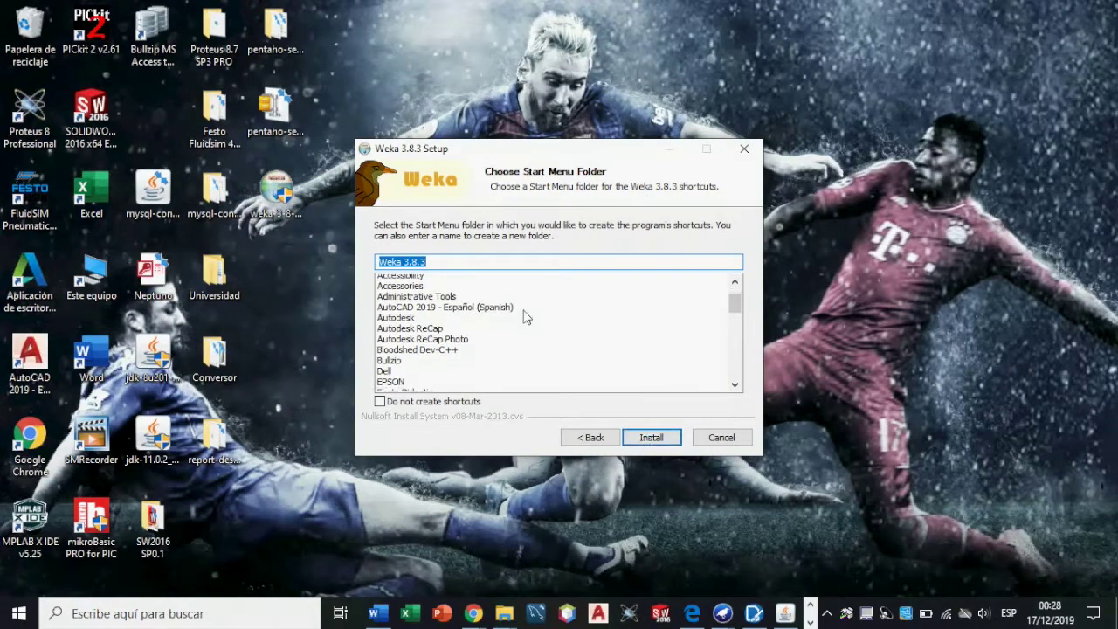
scroll(524, 317, up, 15)
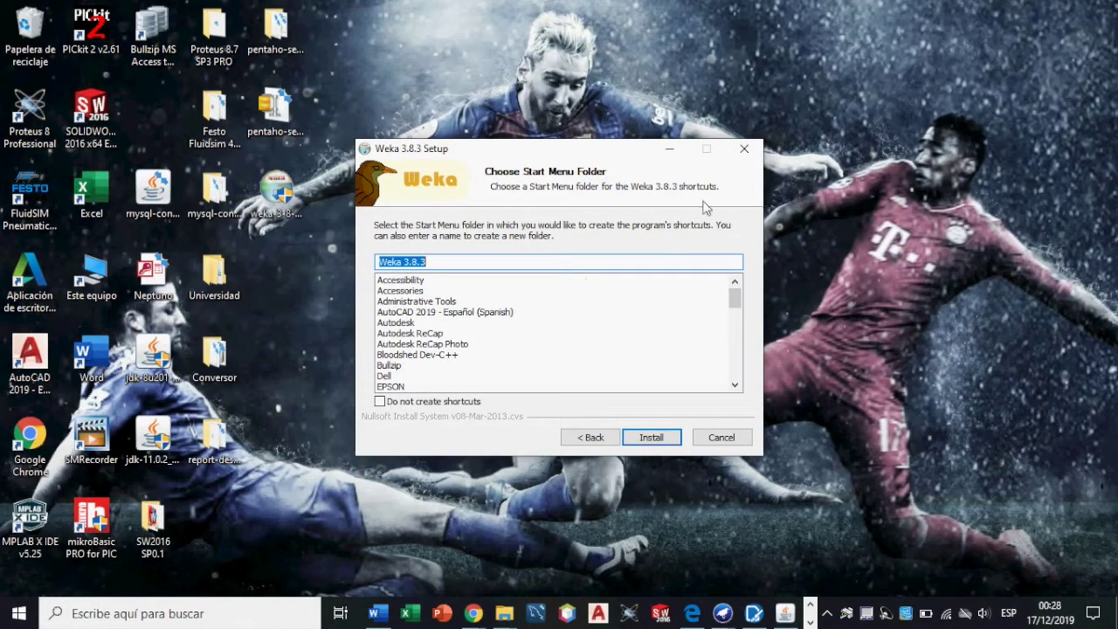
click(753, 148)
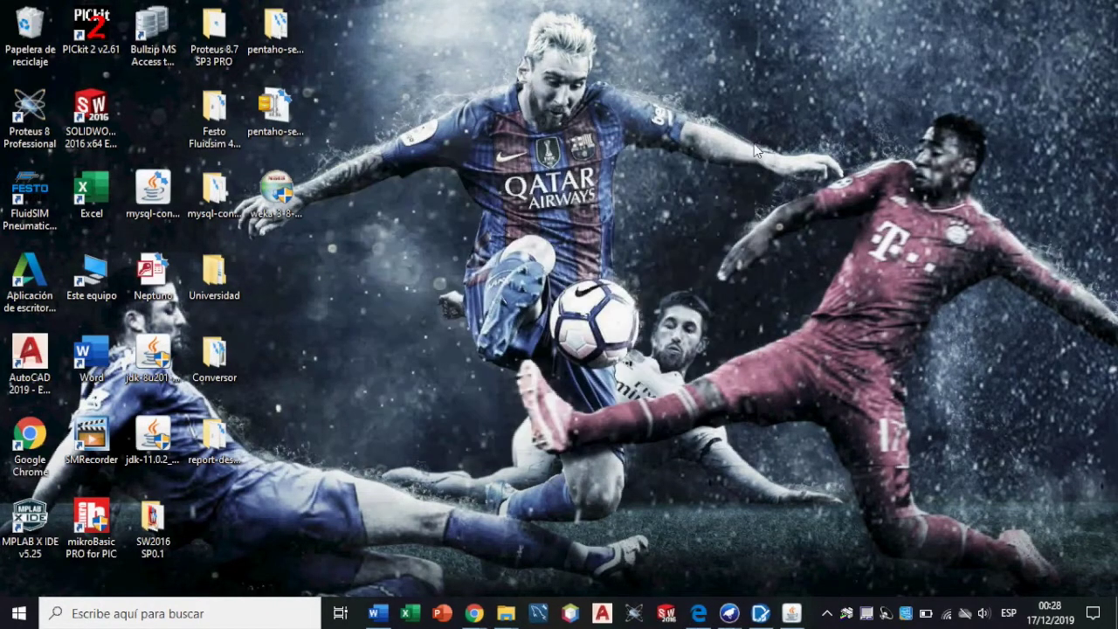
Step: Switch to the already running Weka GUI Chooser and view its available applications
mouse_move(732, 613)
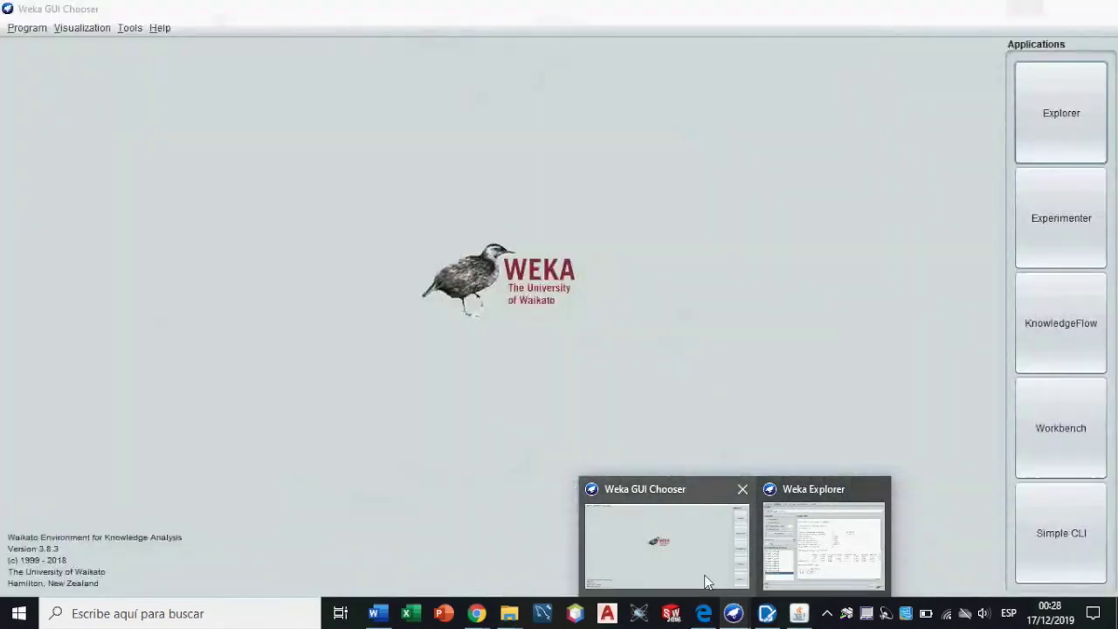
click(708, 583)
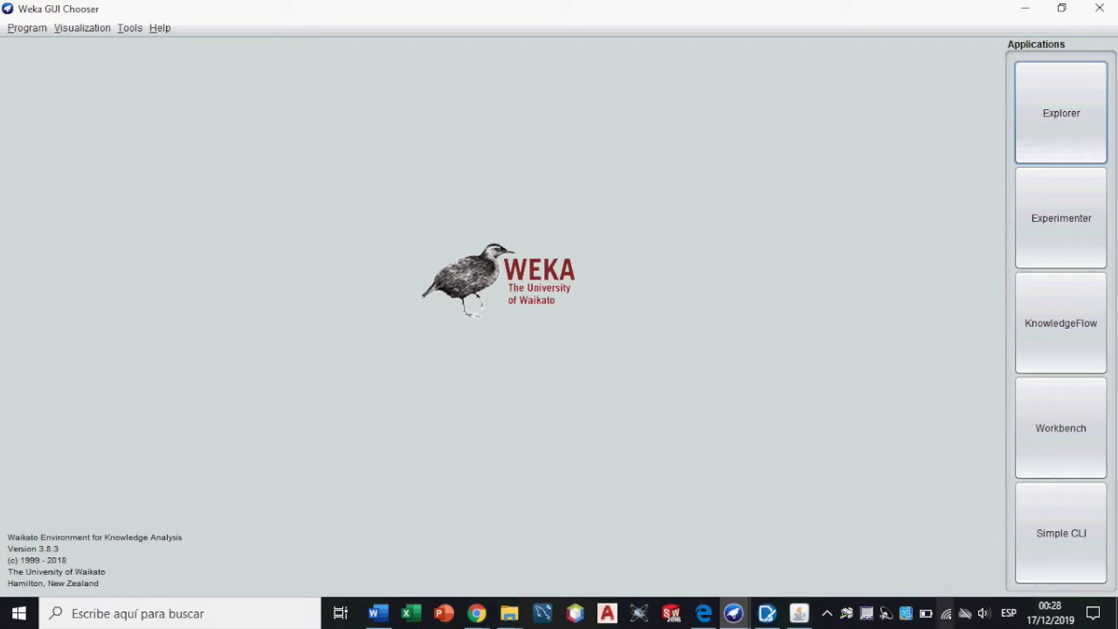
click(828, 615)
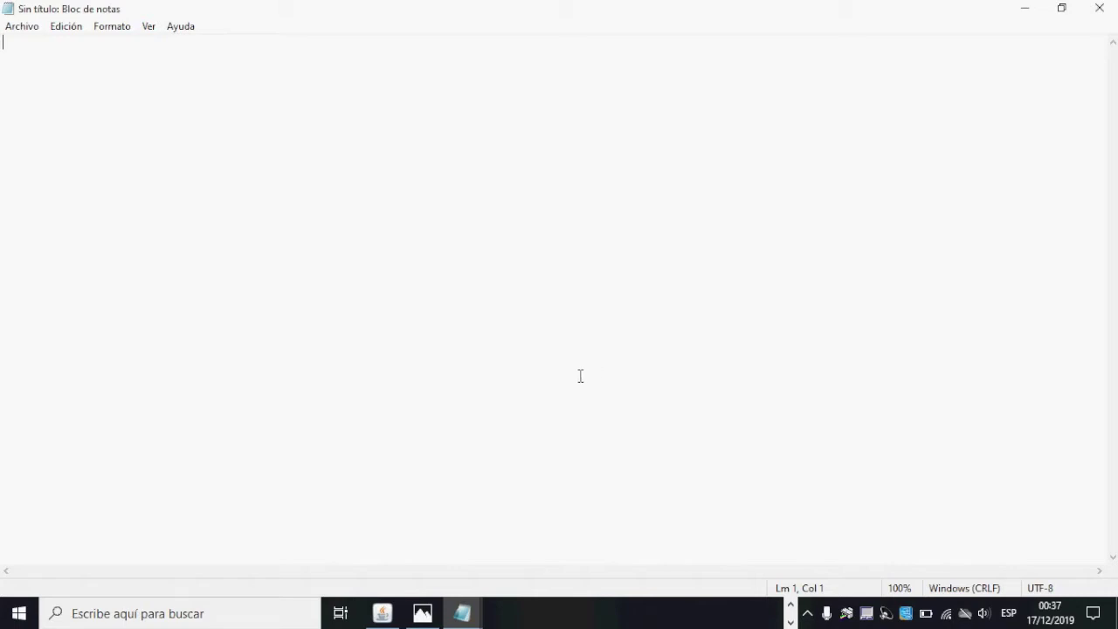
text(@)
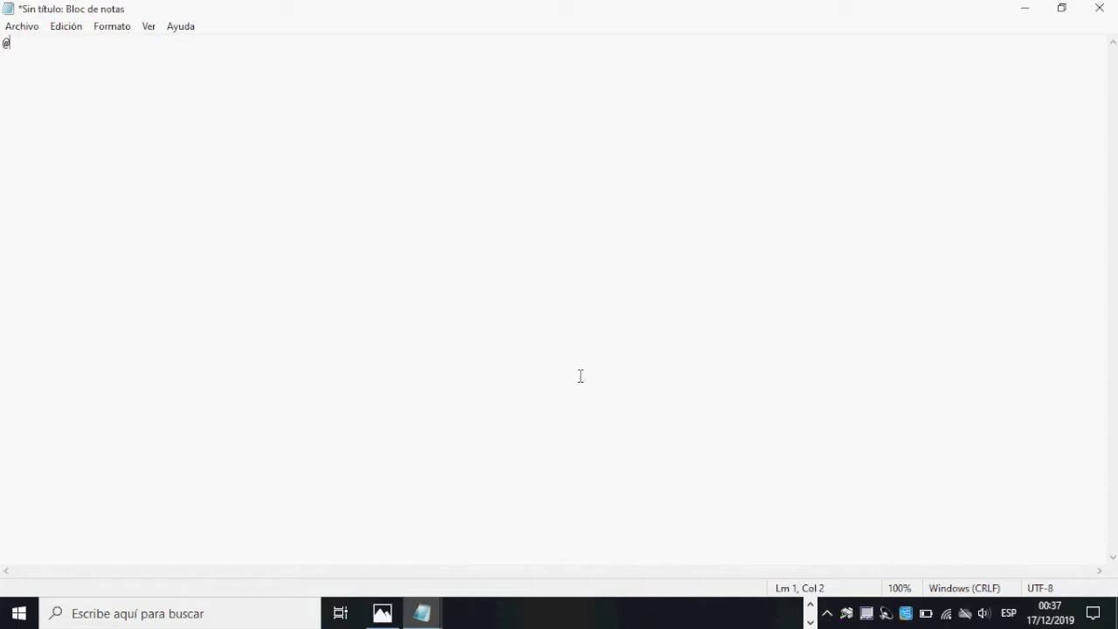
text(relation)
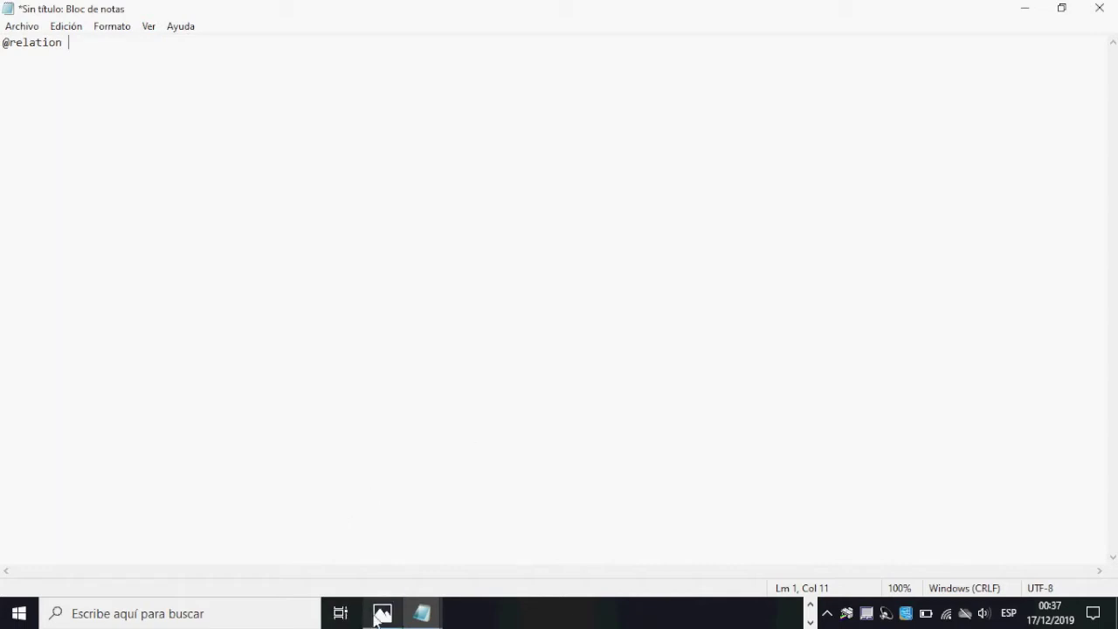
mouse_move(376, 617)
click(375, 569)
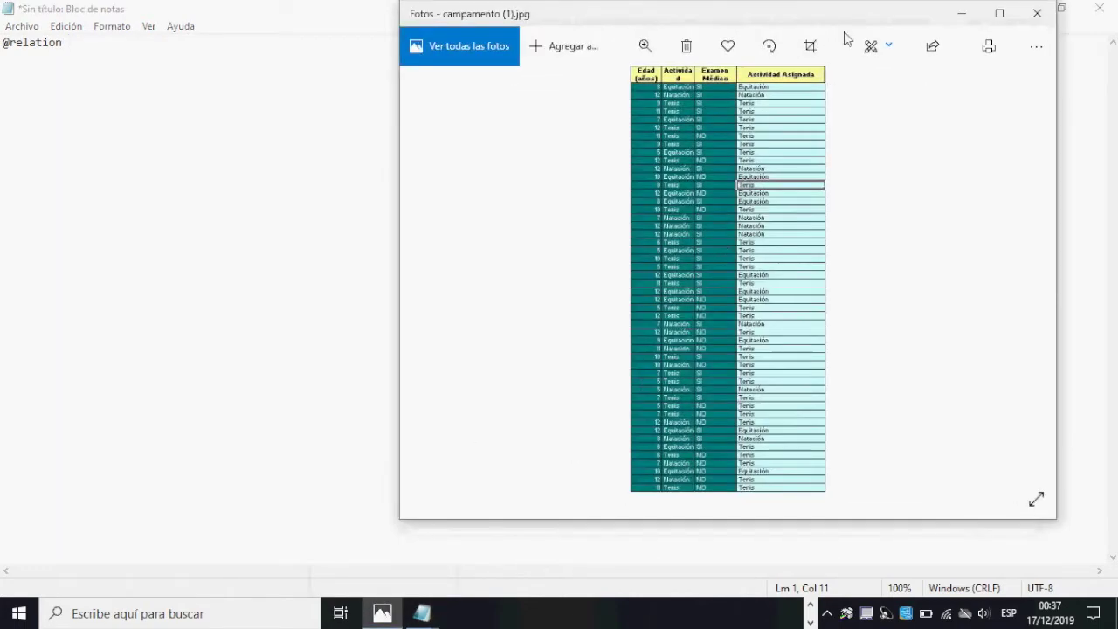
click(999, 13)
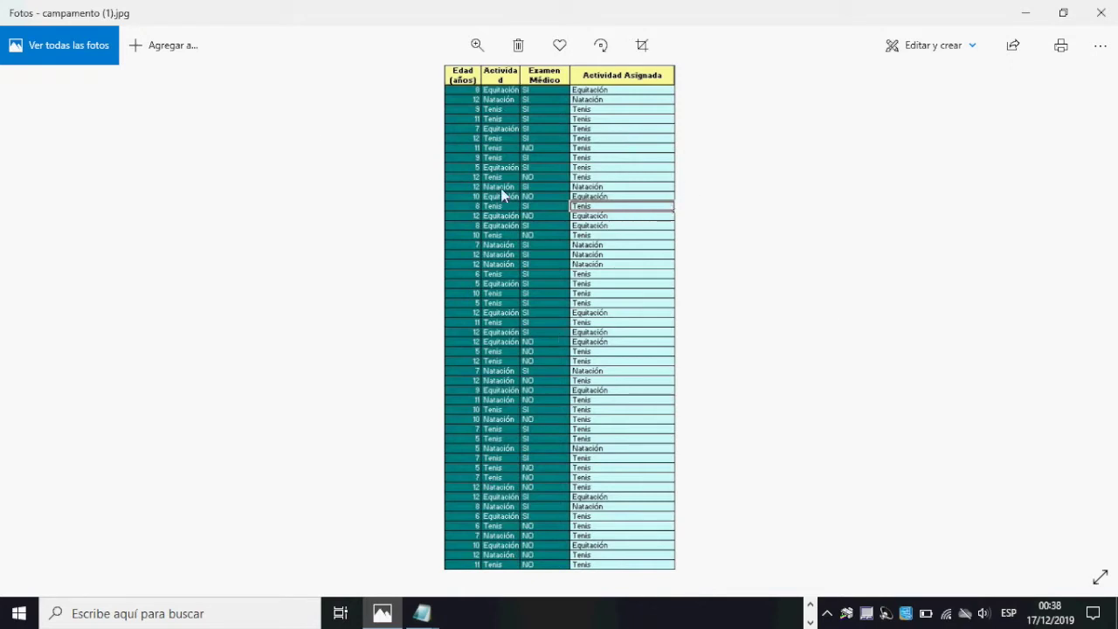
click(1022, 14)
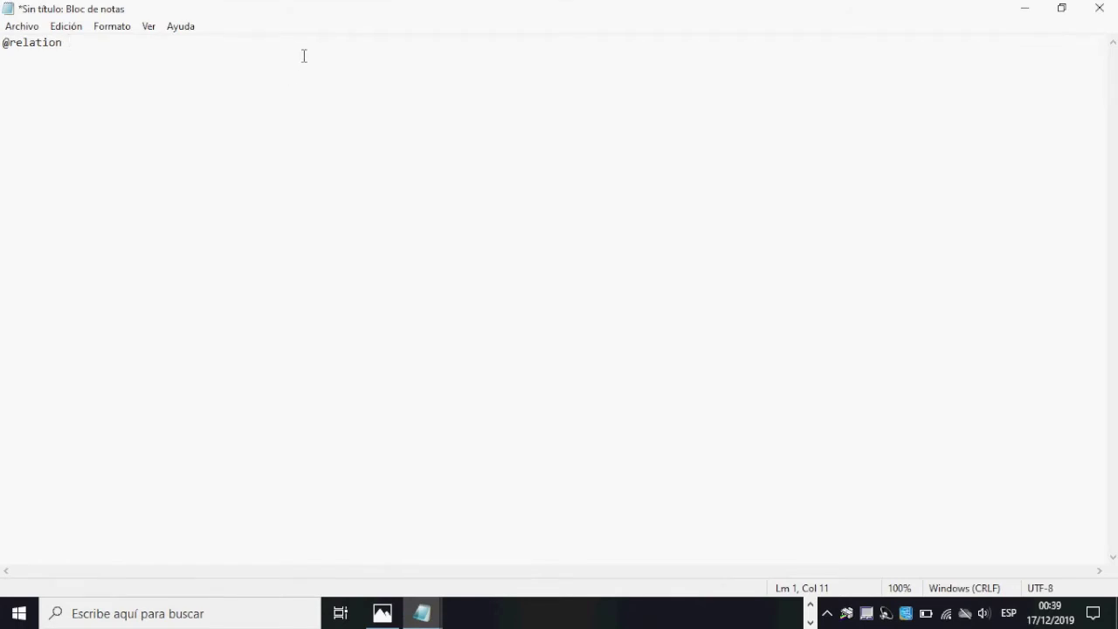
text(campamento)
key(Return)
key(Return)
text(@attribute)
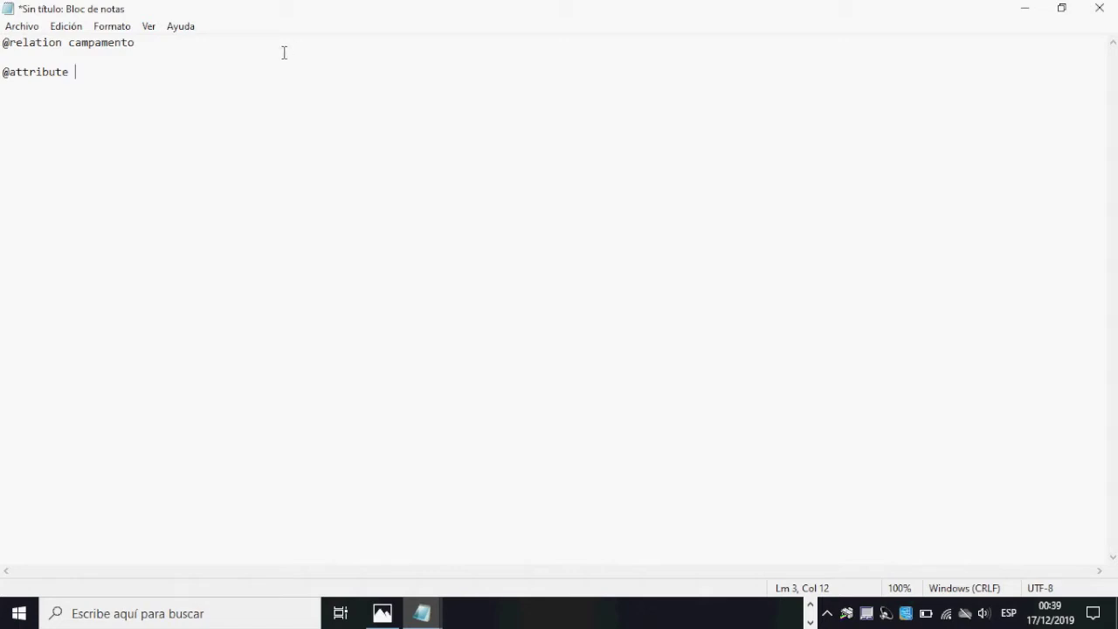
click(382, 613)
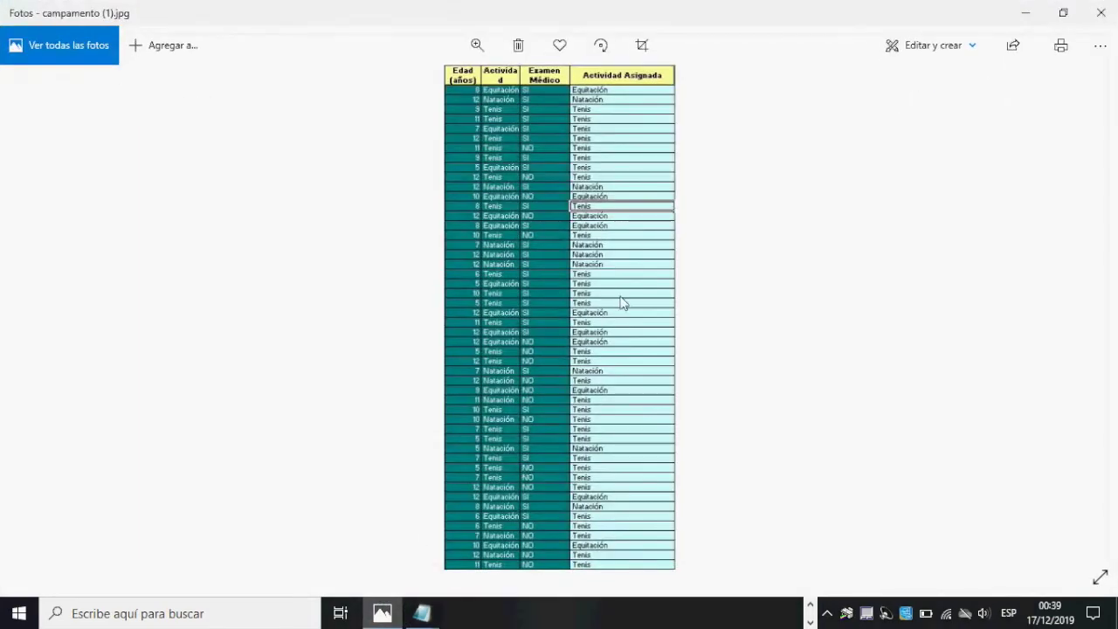
click(1025, 12)
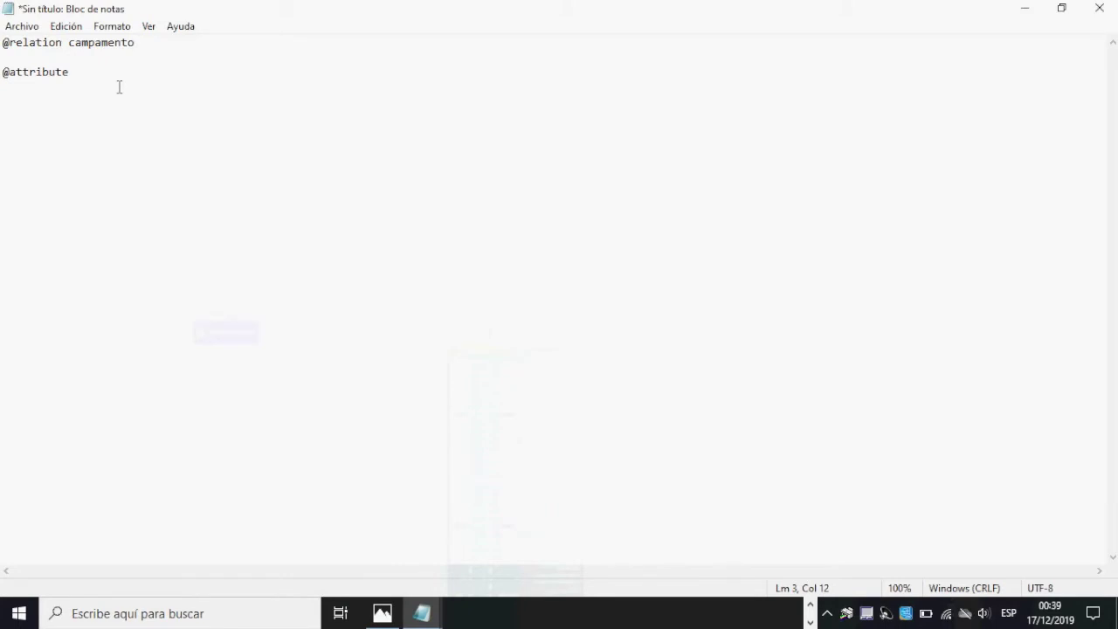
text(edad)
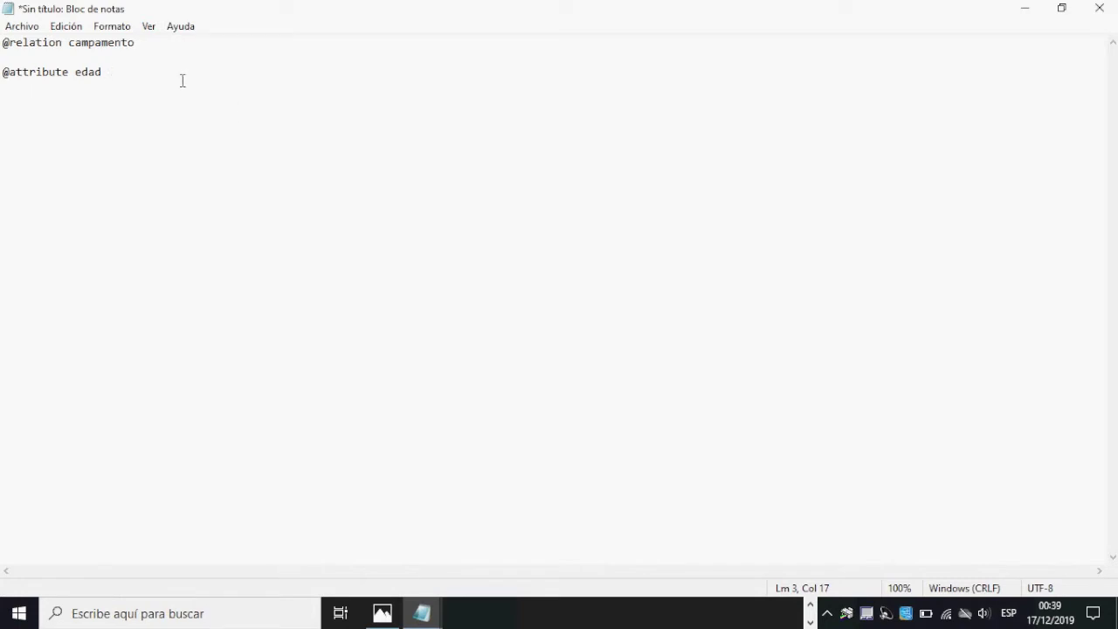
mouse_move(385, 611)
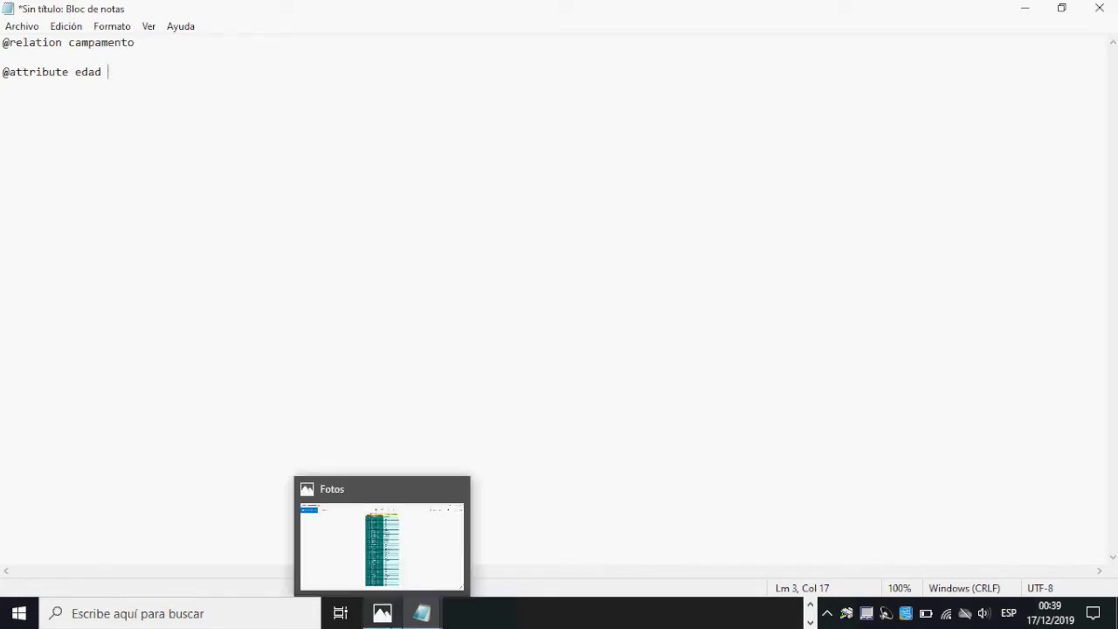
mouse_move(398, 572)
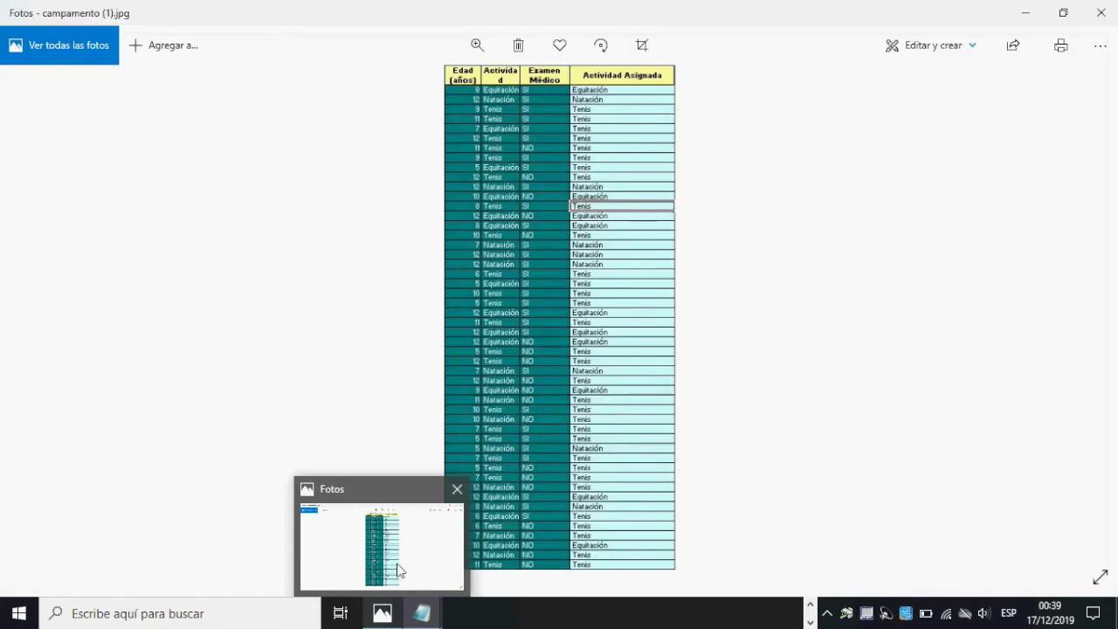
click(398, 570)
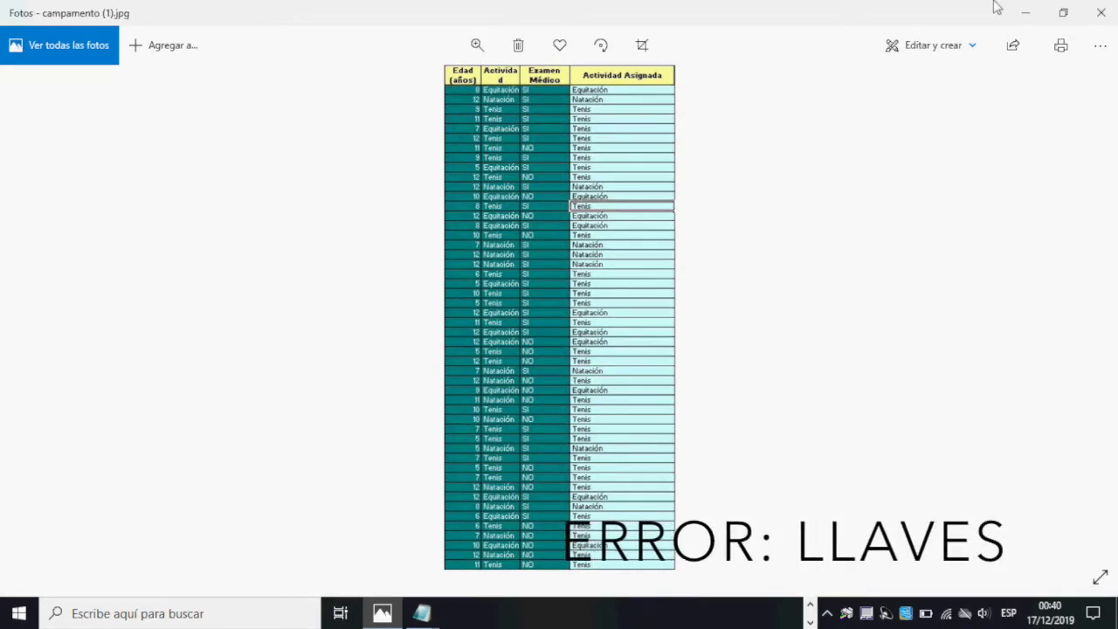
click(1025, 14)
text(real)
key(Return)
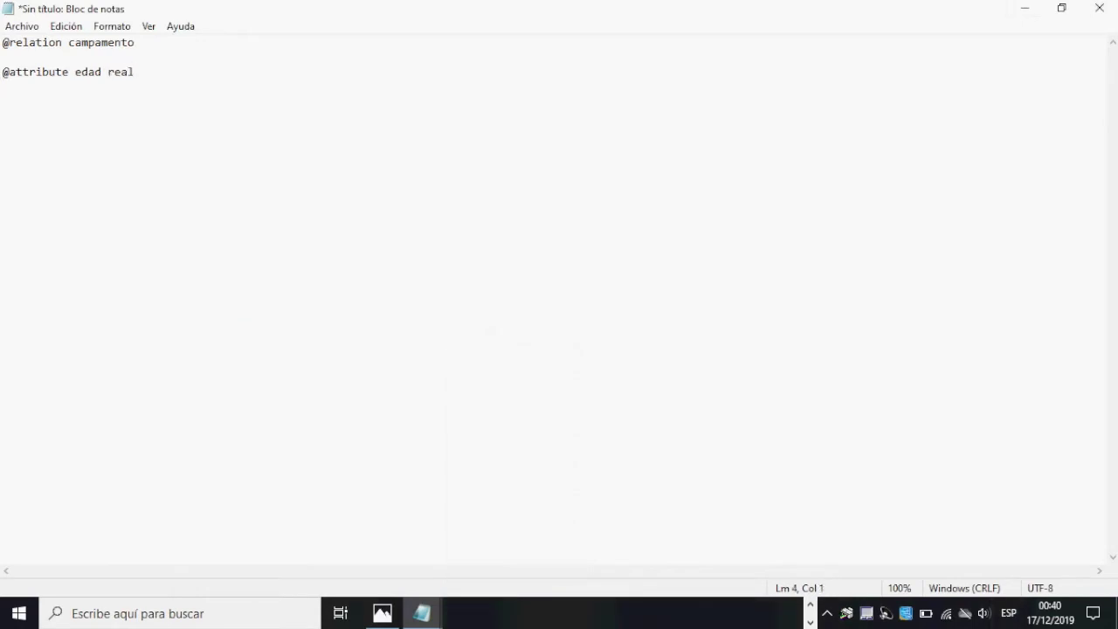
text(@attribute actividad)
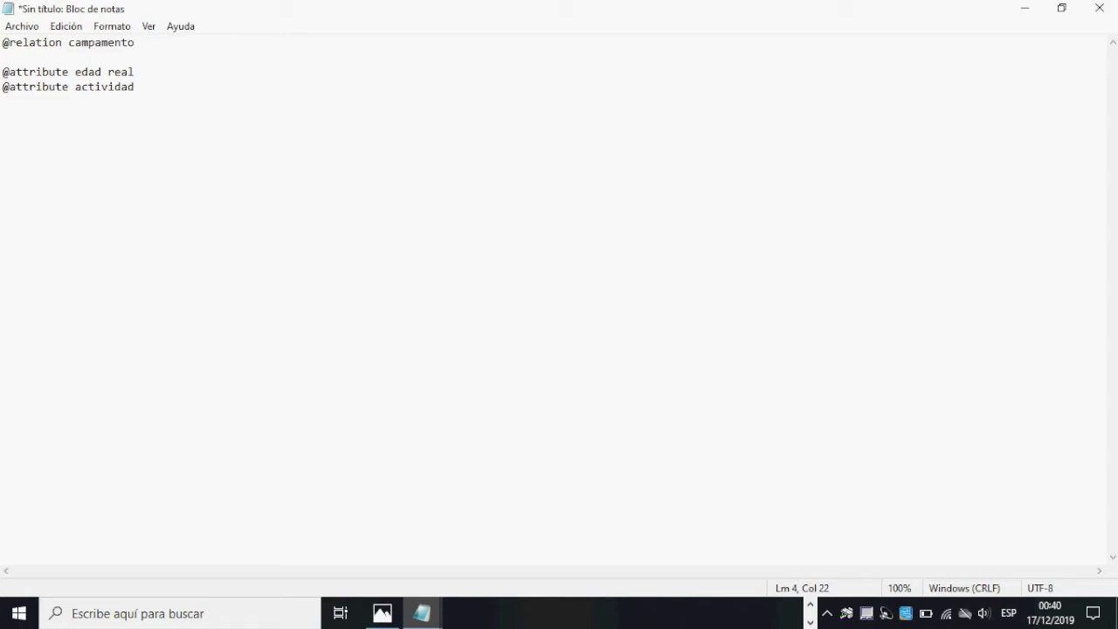
text( {})
key(Left)
key(Right)
key(Right)
text(equitacion,)
text(natacion)
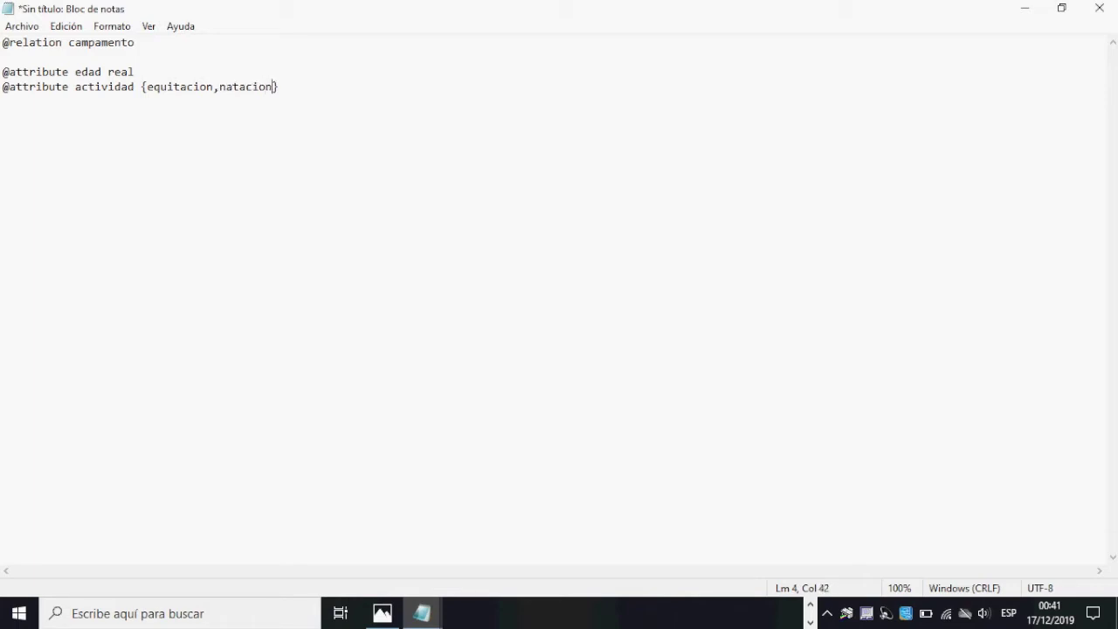
text(,tenis)
drag(329, 102, 145, 102)
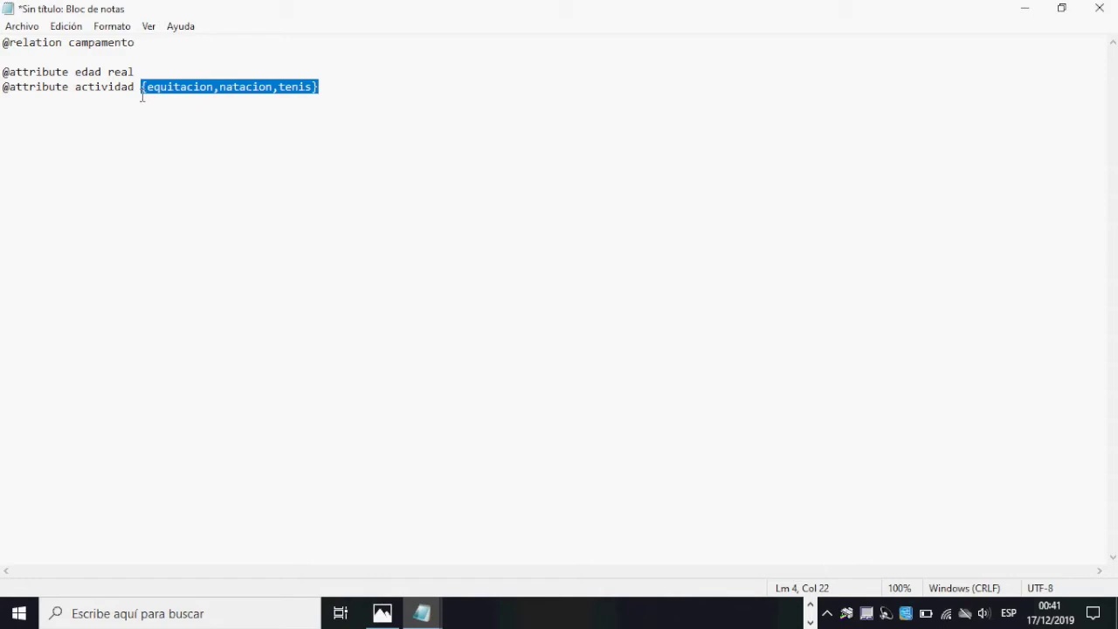
click(146, 94)
drag(155, 94, 334, 90)
click(337, 92)
key(Return)
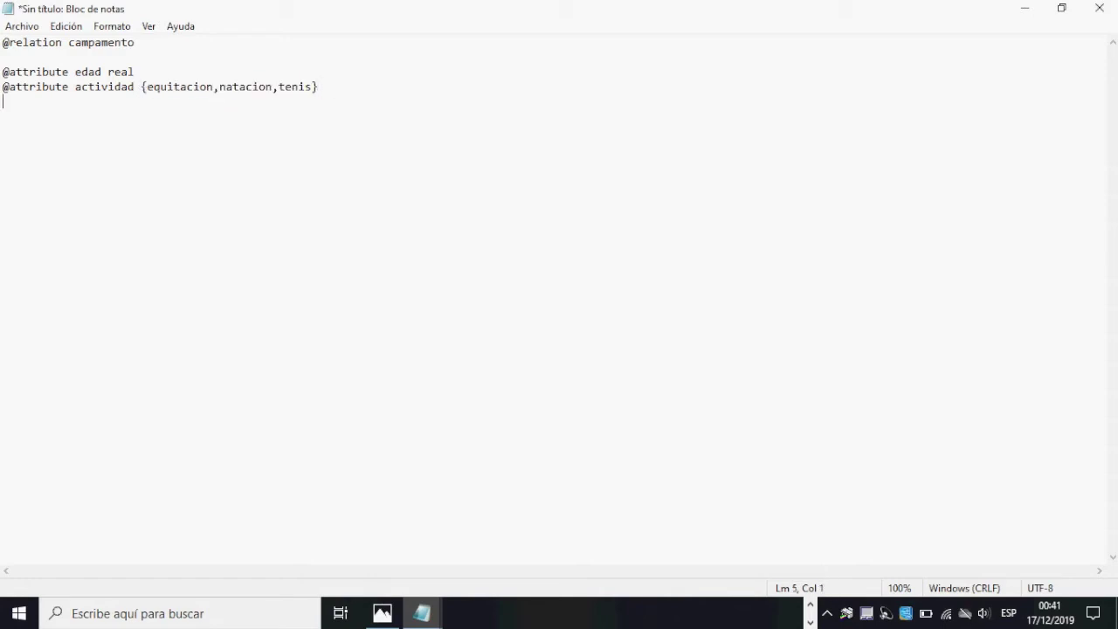
text(@attribute examenmed)
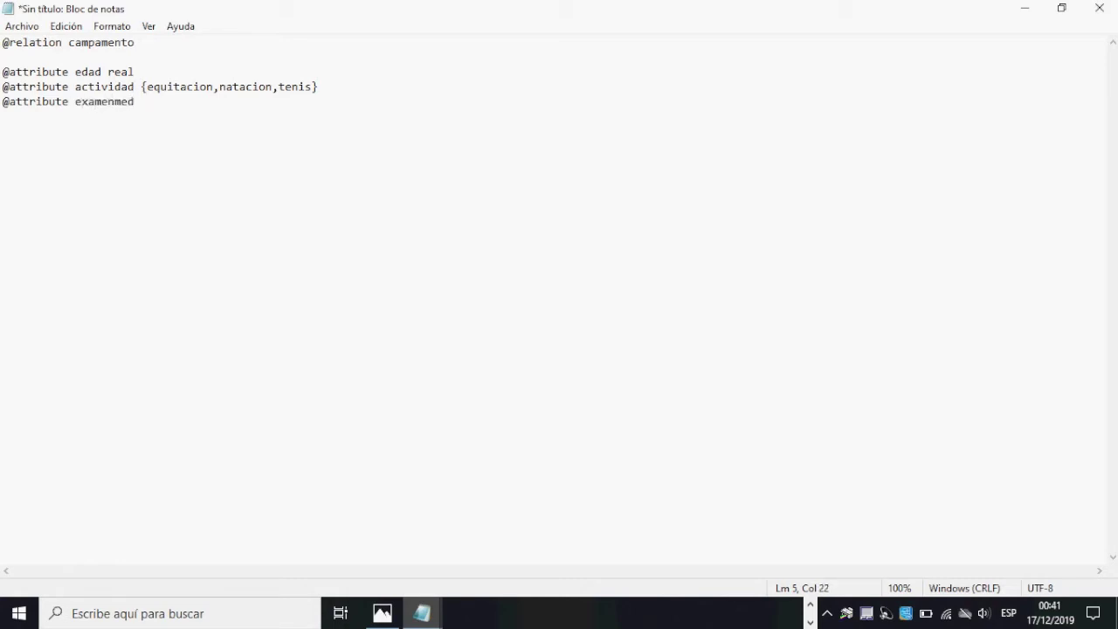
text( [)
key(BackSpace)
key(BackSpace)
text({})
text(si,no)
text(@)
text(attribute)
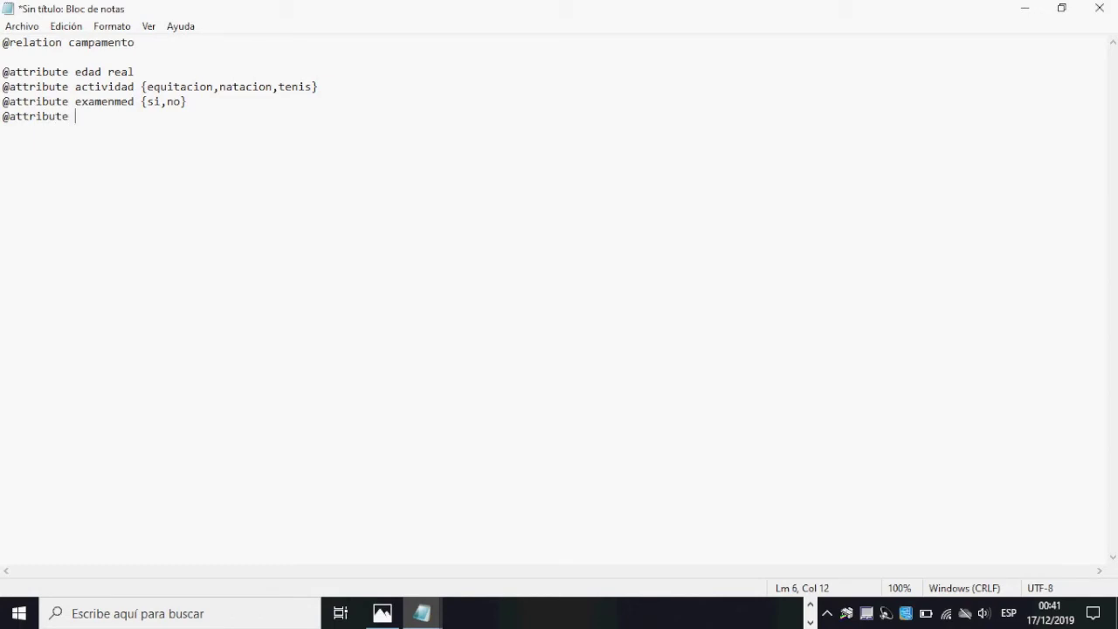
text(actividadasignada)
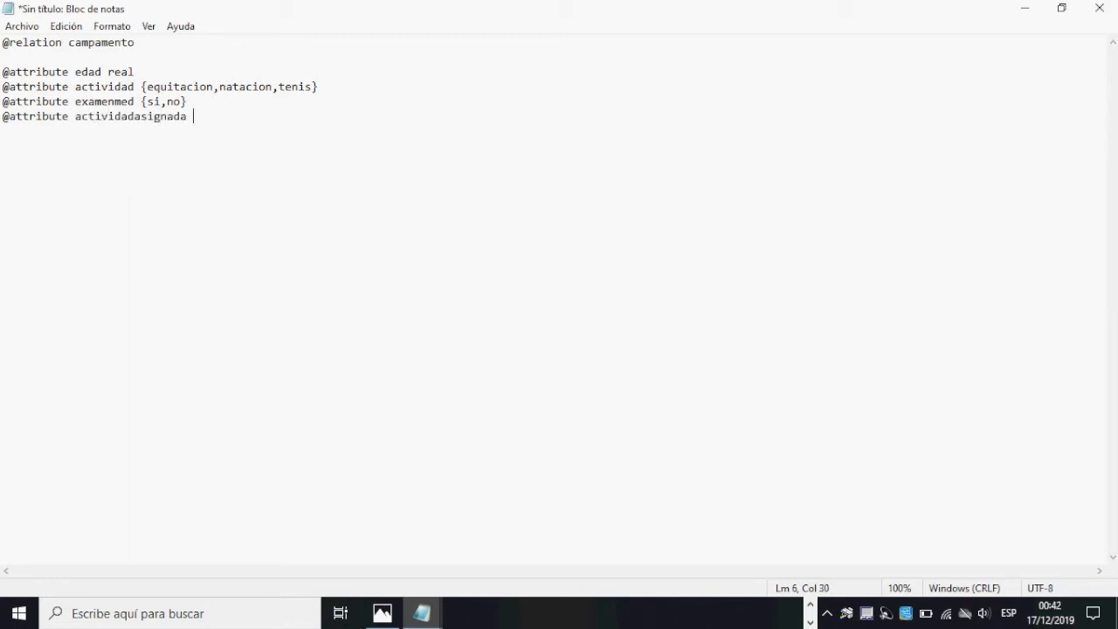
text( {})
key(Left)
click(316, 96)
drag(319, 95, 153, 96)
key(ctrl+c)
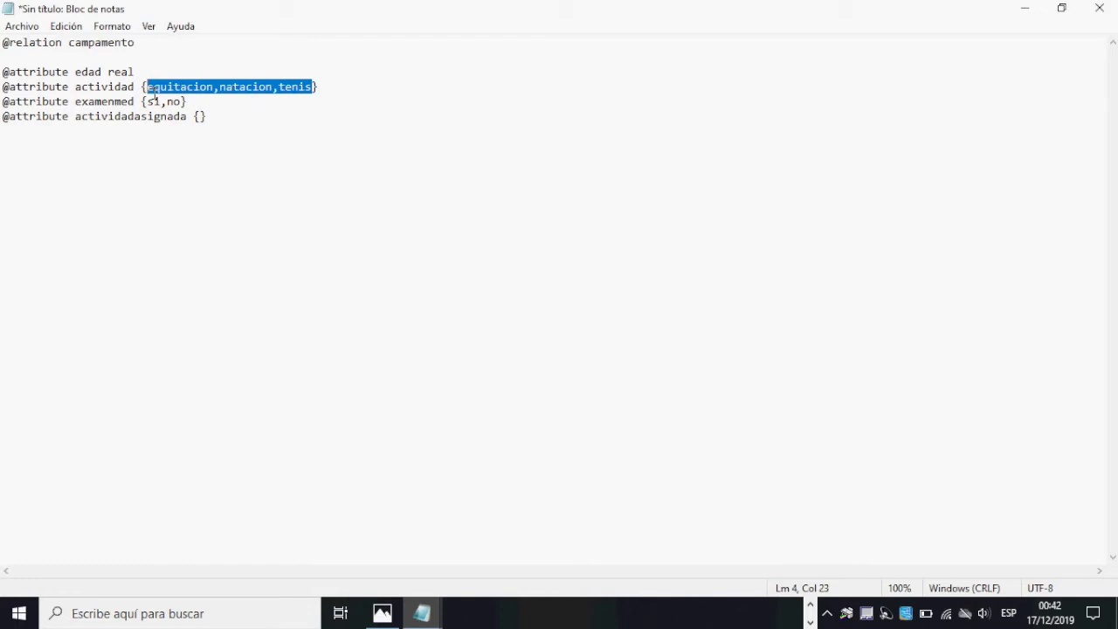
click(202, 117)
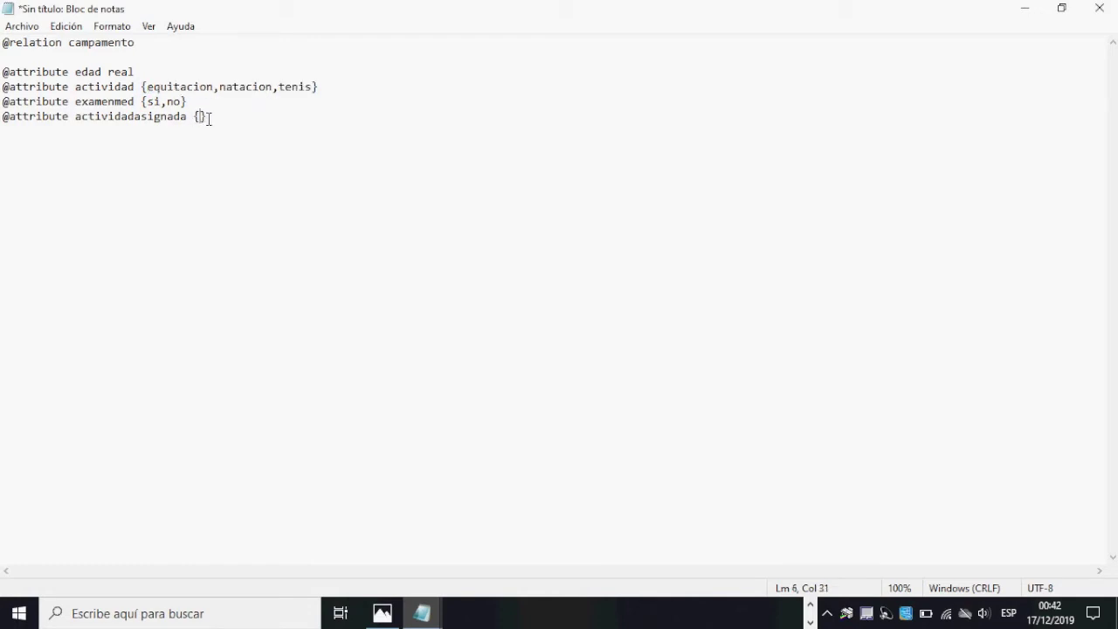
key(ctrl+v)
key(End)
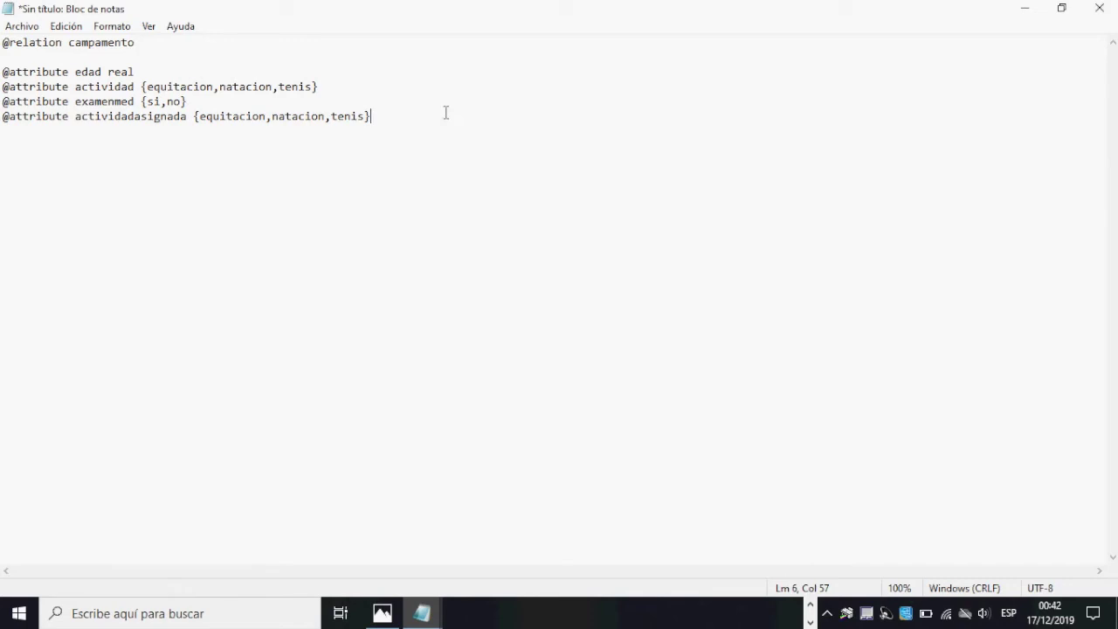
key(Return)
text(@data)
click(382, 613)
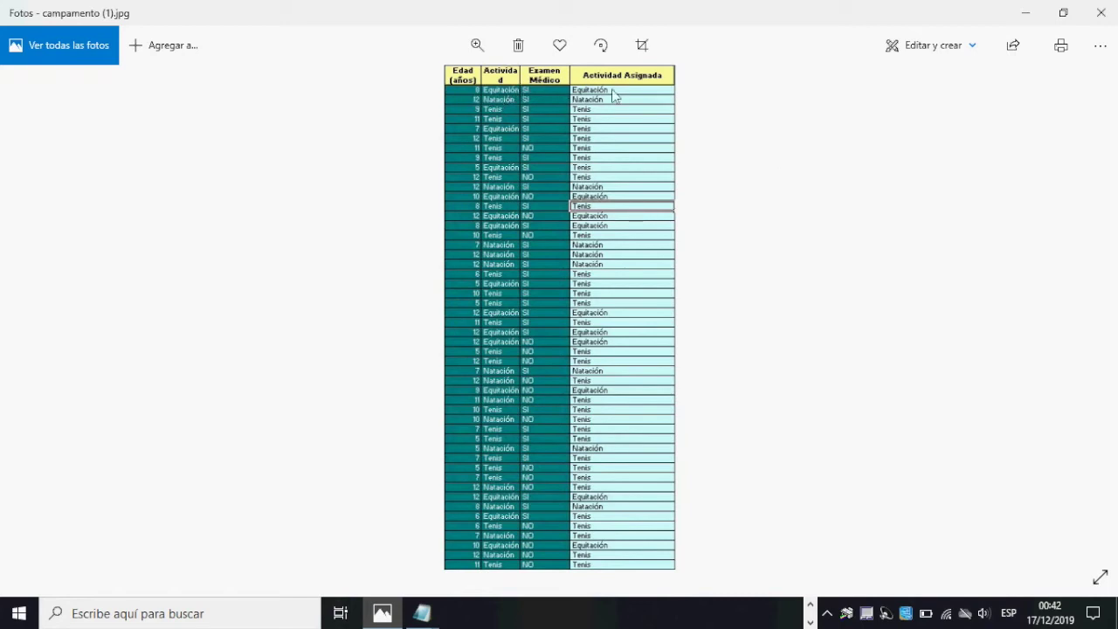
click(1025, 19)
click(280, 88)
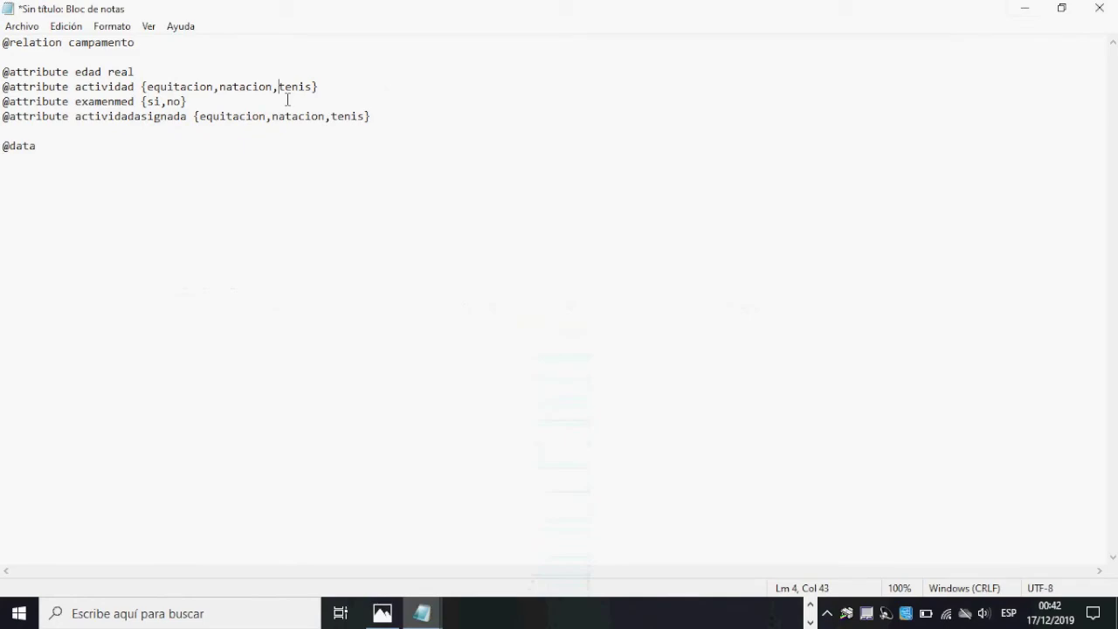
click(184, 112)
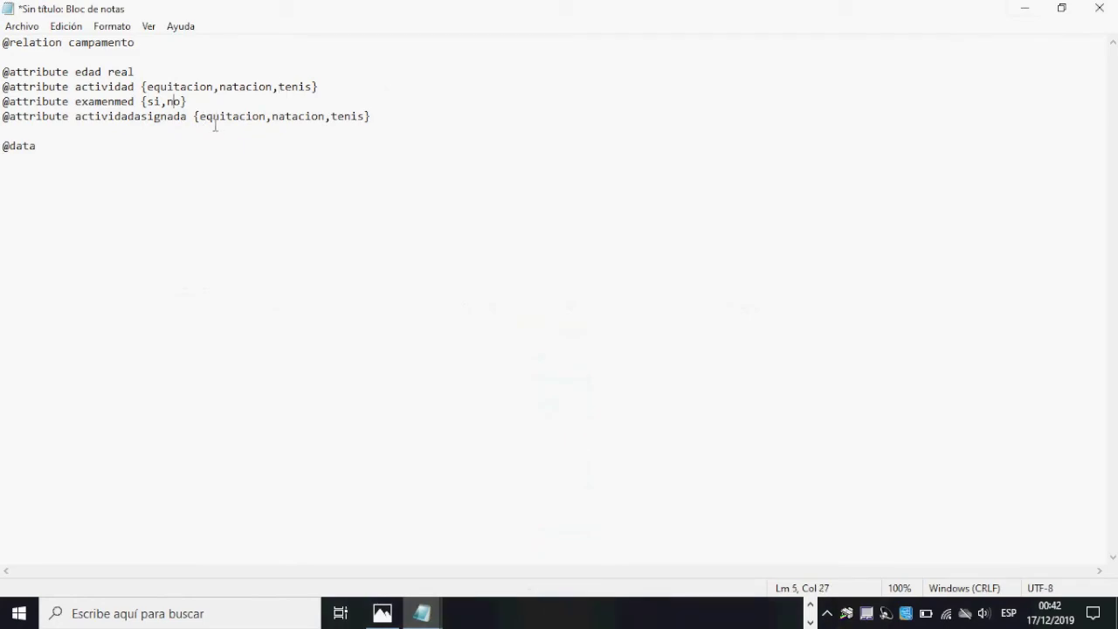
click(167, 163)
Step: Arrange the untitled document and the campamento image side by side
click(1062, 8)
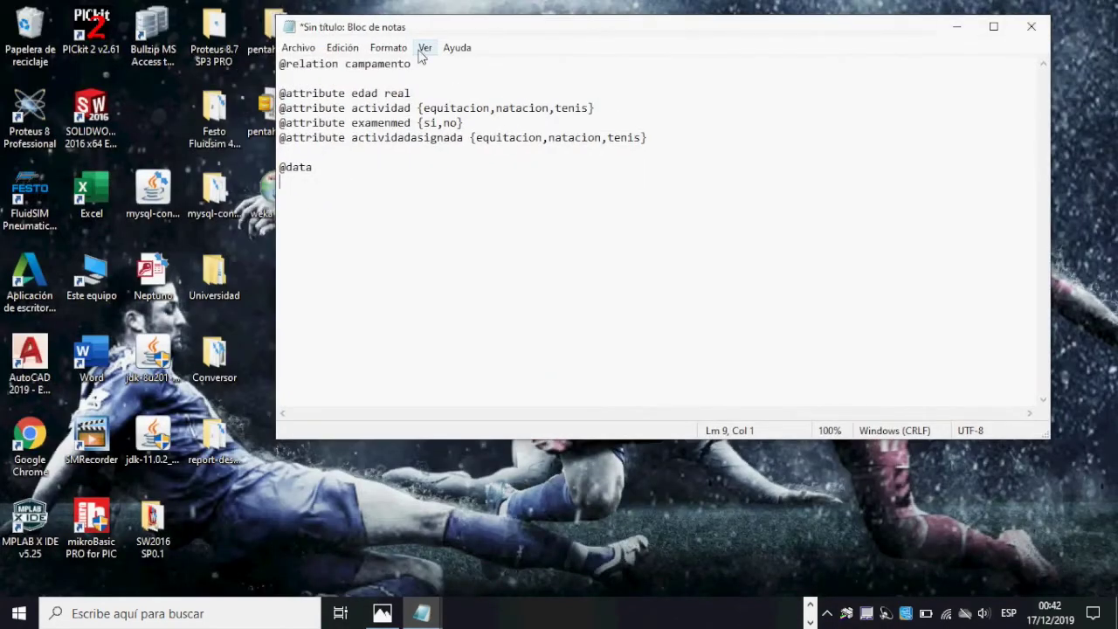
drag(492, 37, 0, 62)
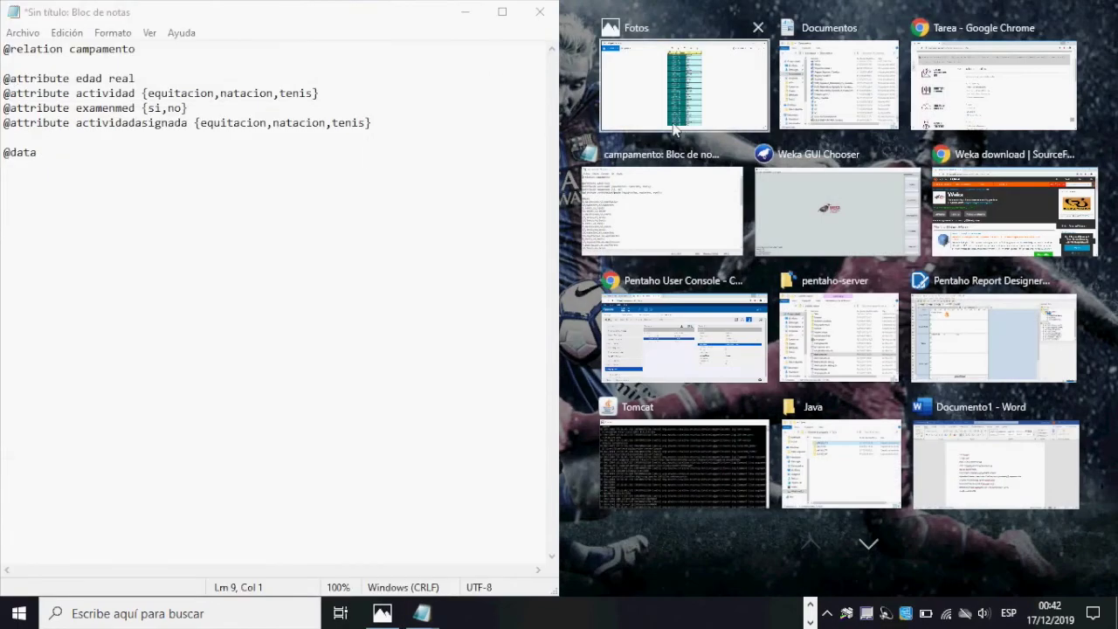
click(690, 96)
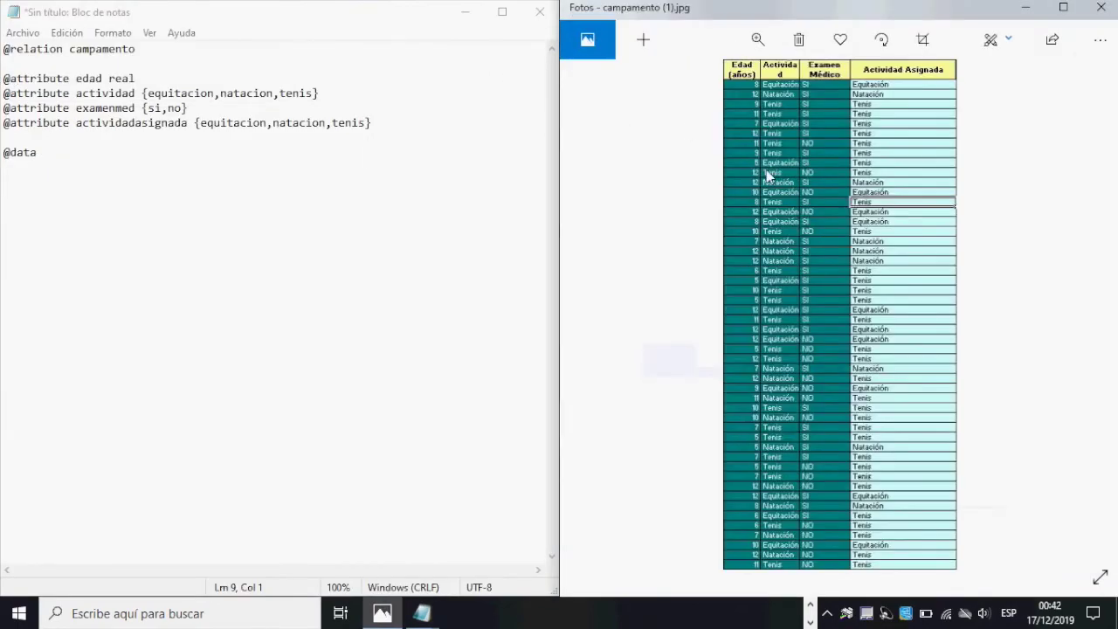
click(53, 178)
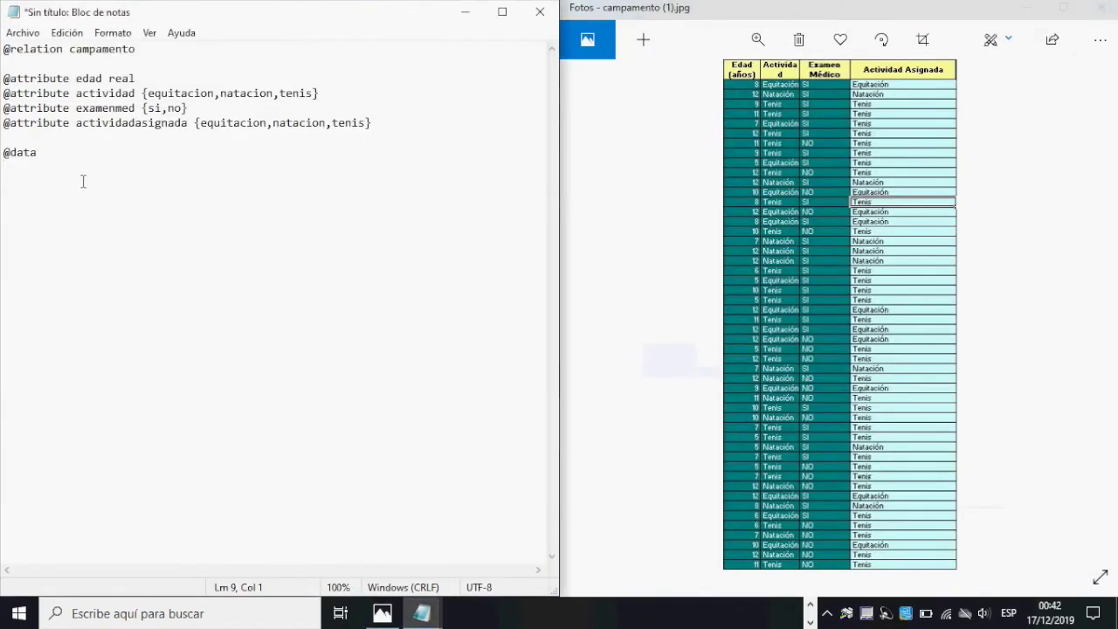
text(8,equitacion,si)
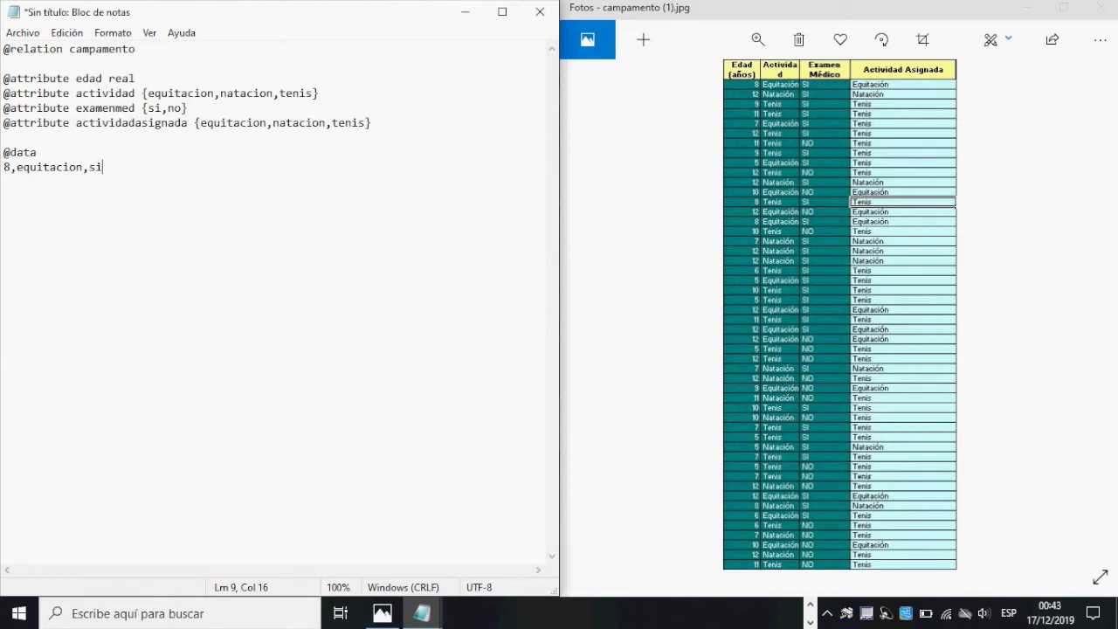
text(,equitacion)
key(Return)
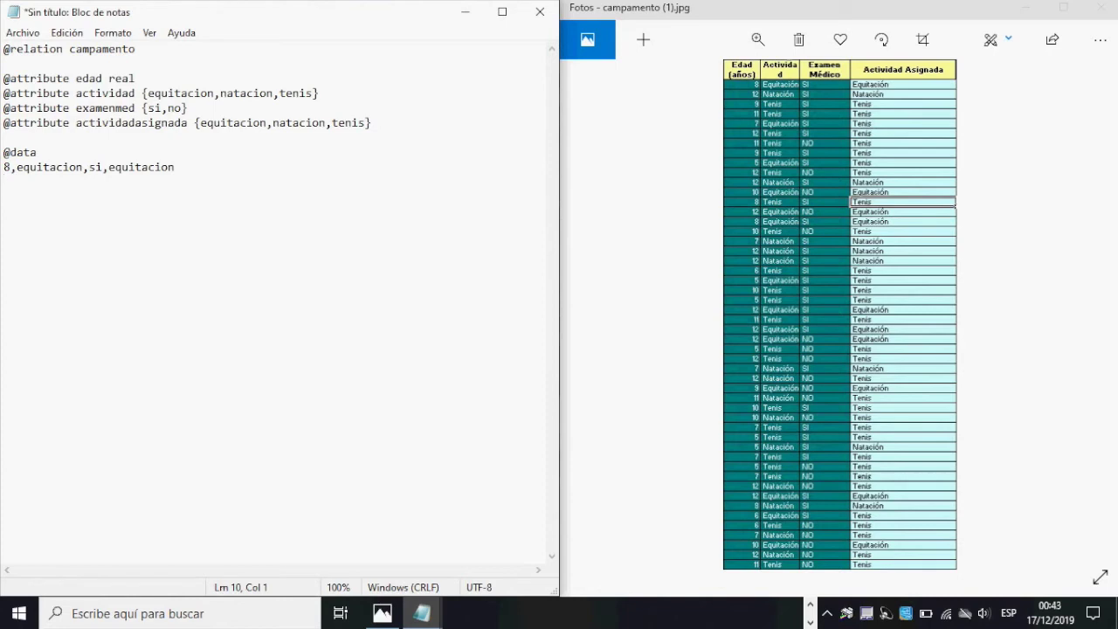
text(12,natacion,si,natacion)
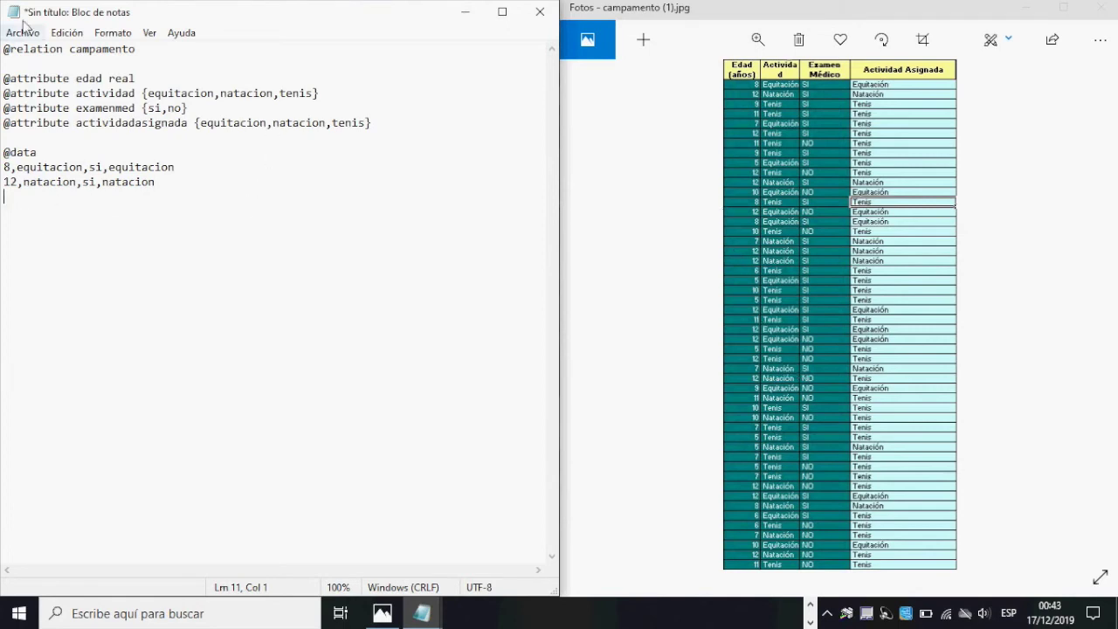
Step: Close the untitled document without saving, and show the already open campamento document side by side with the campamento image
click(539, 11)
click(546, 308)
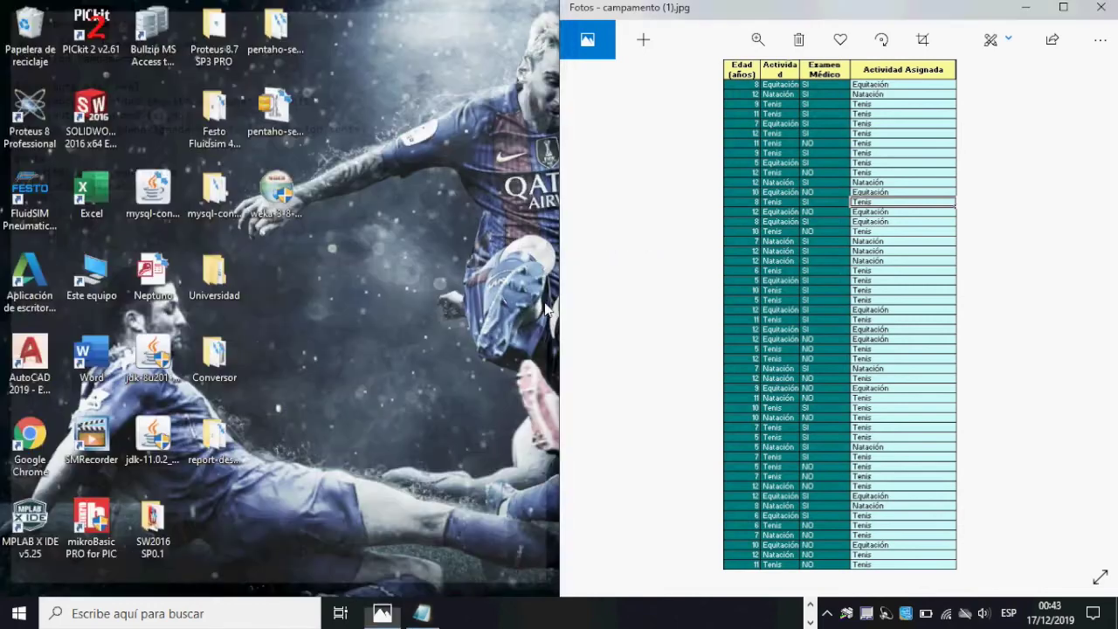
click(421, 613)
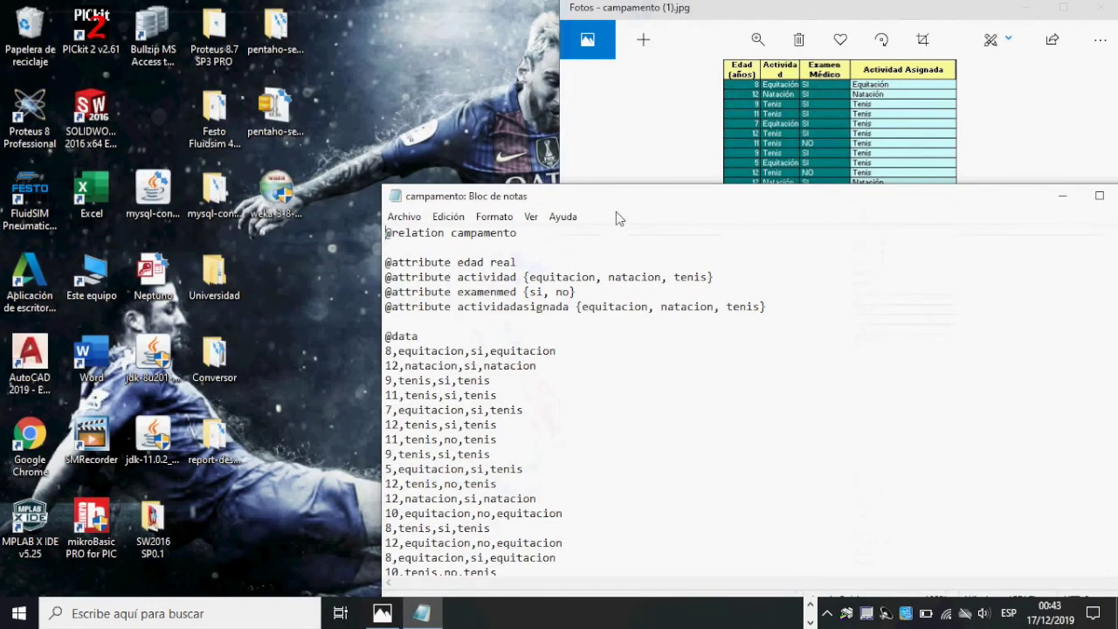
key(super+Left)
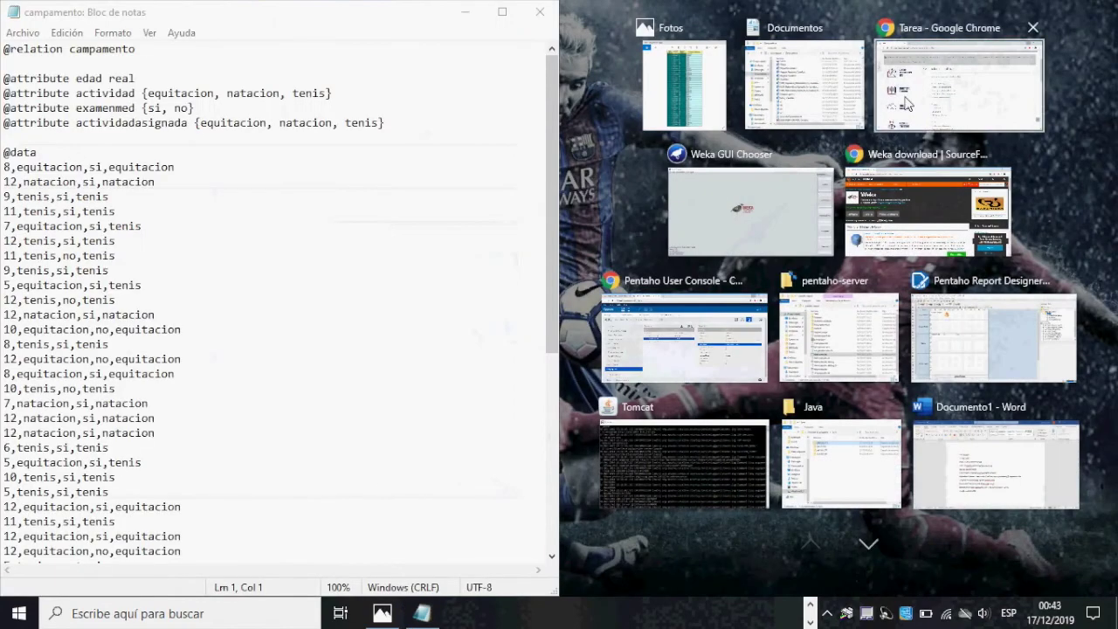
click(684, 85)
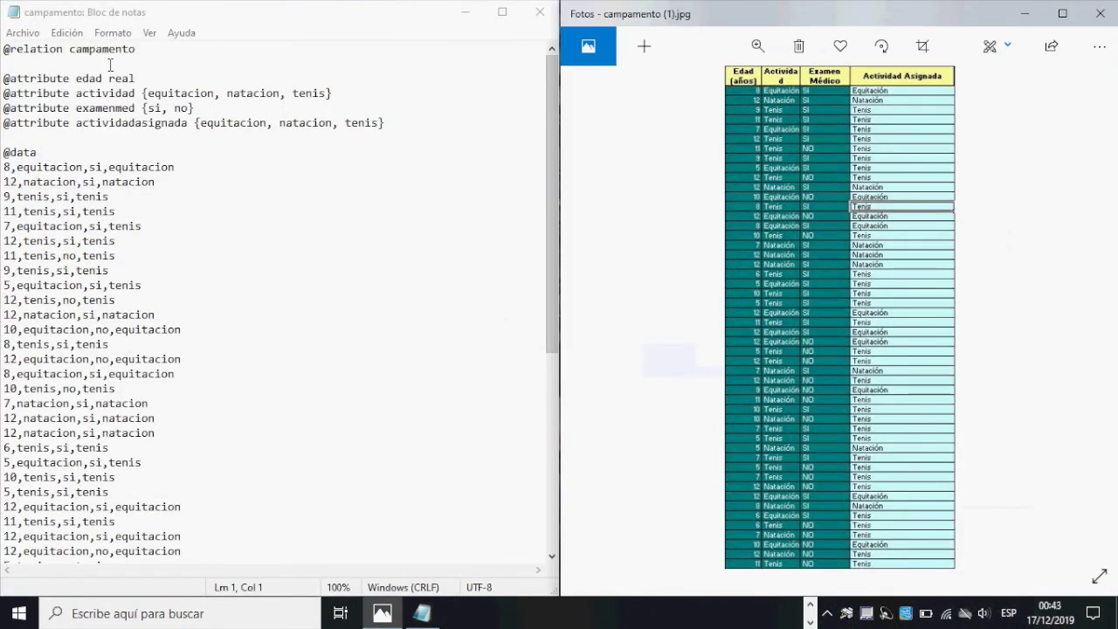
Step: Review the campamento document's header, attributes and data rows against the table image, minimizing the image when done comparing
scroll(94, 167, down, 8)
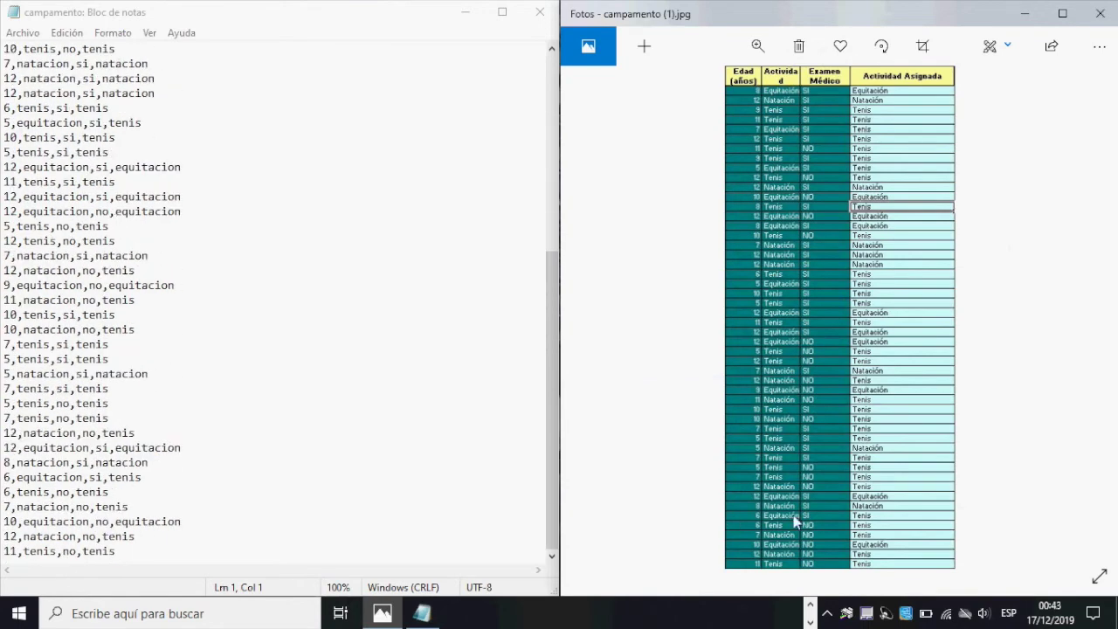
scroll(409, 352, up, 8)
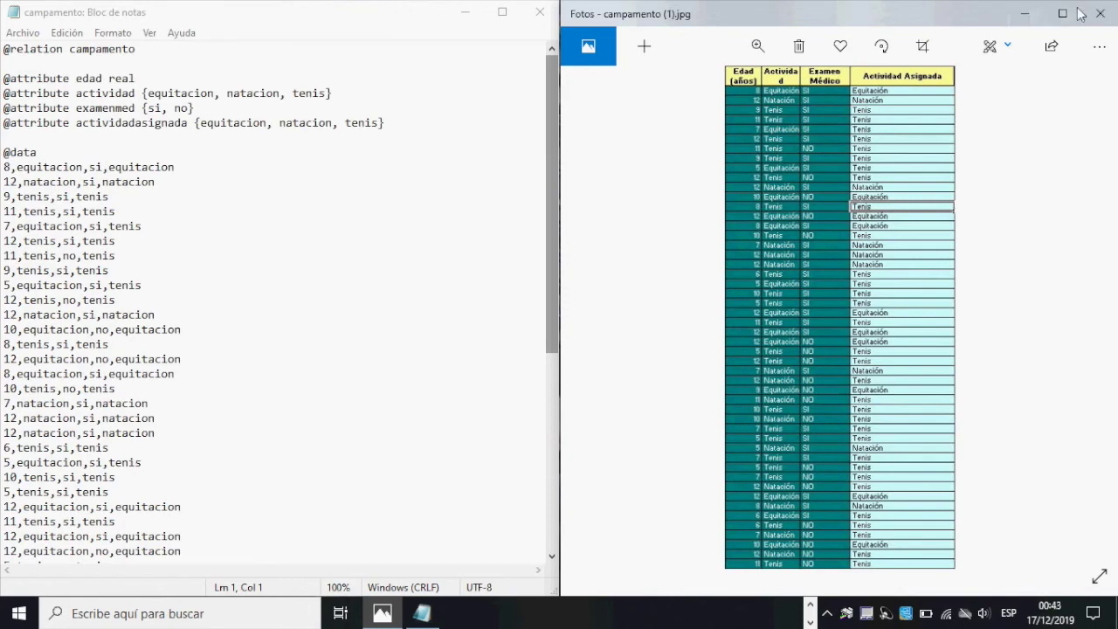
click(1026, 13)
drag(291, 15, 337, 17)
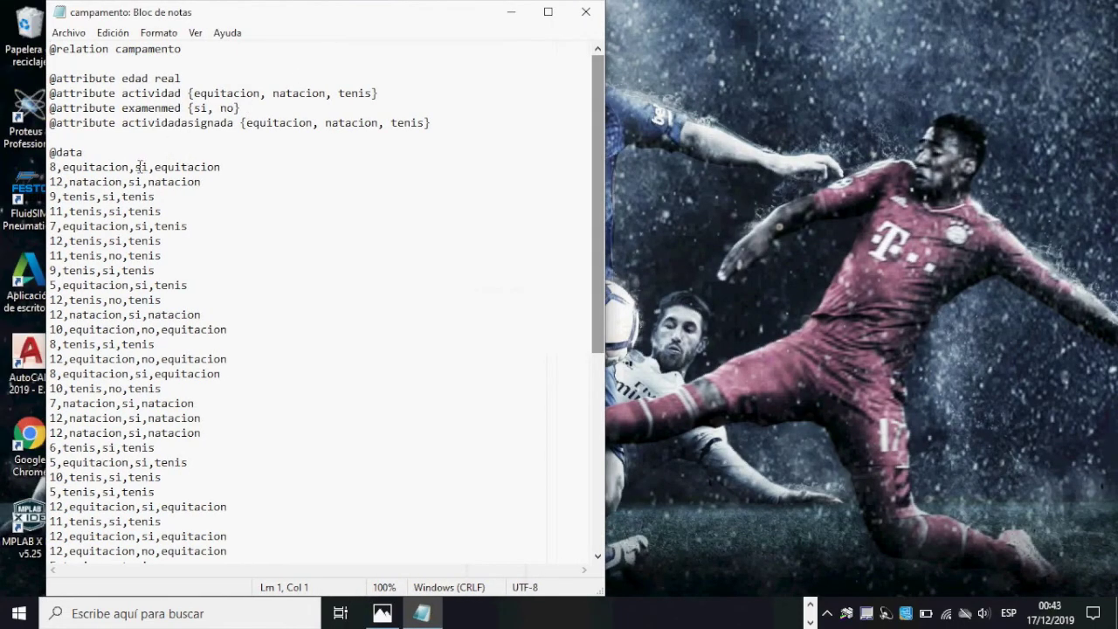
click(129, 159)
click(102, 133)
scroll(207, 454, down, 8)
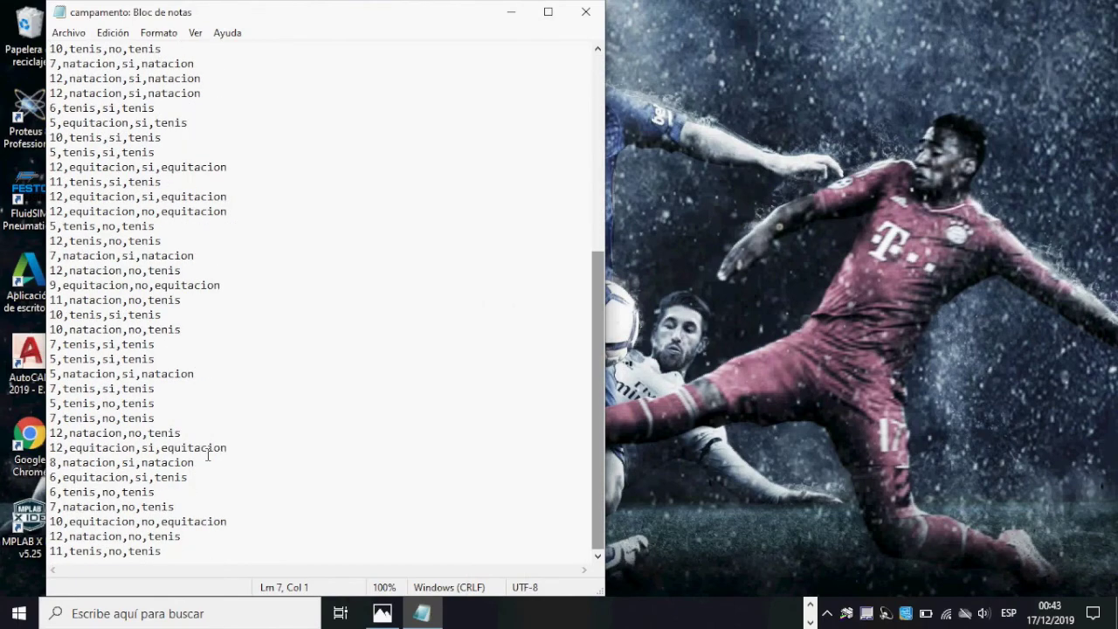
scroll(201, 484, up, 8)
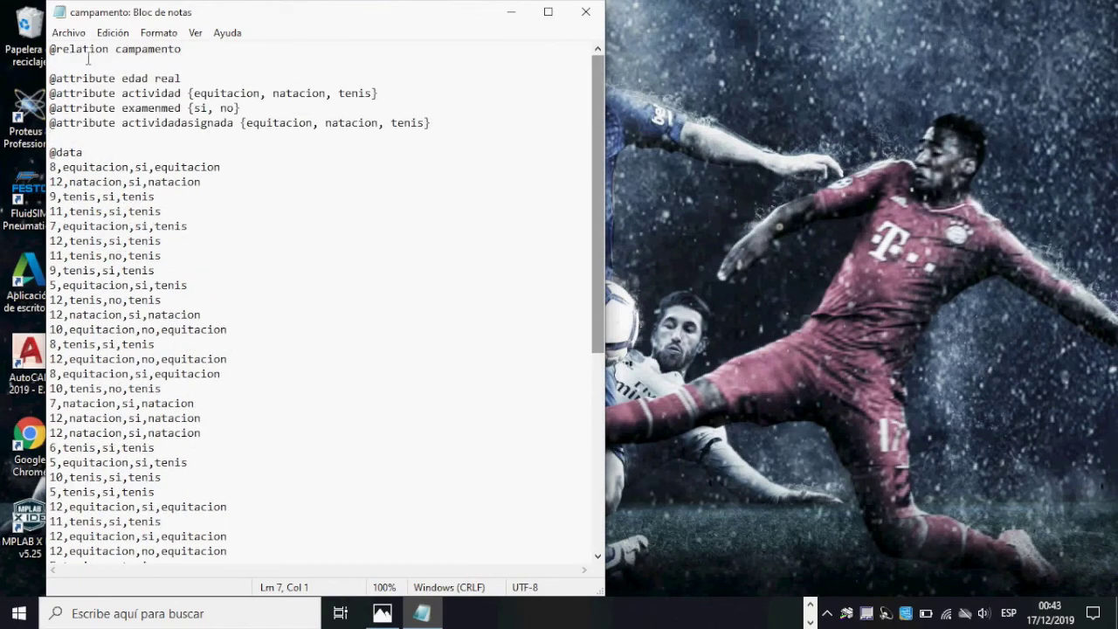
Step: Try saving the document under the name campamento.arff in Documents, cancel the save, and minimize Notepad
click(68, 32)
click(104, 120)
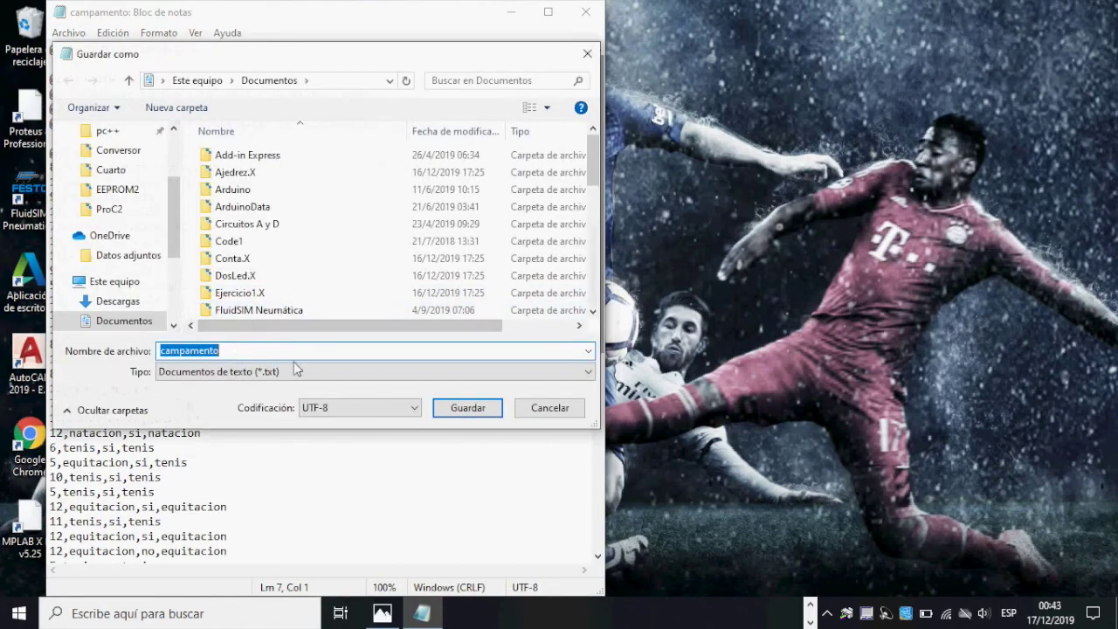
click(303, 354)
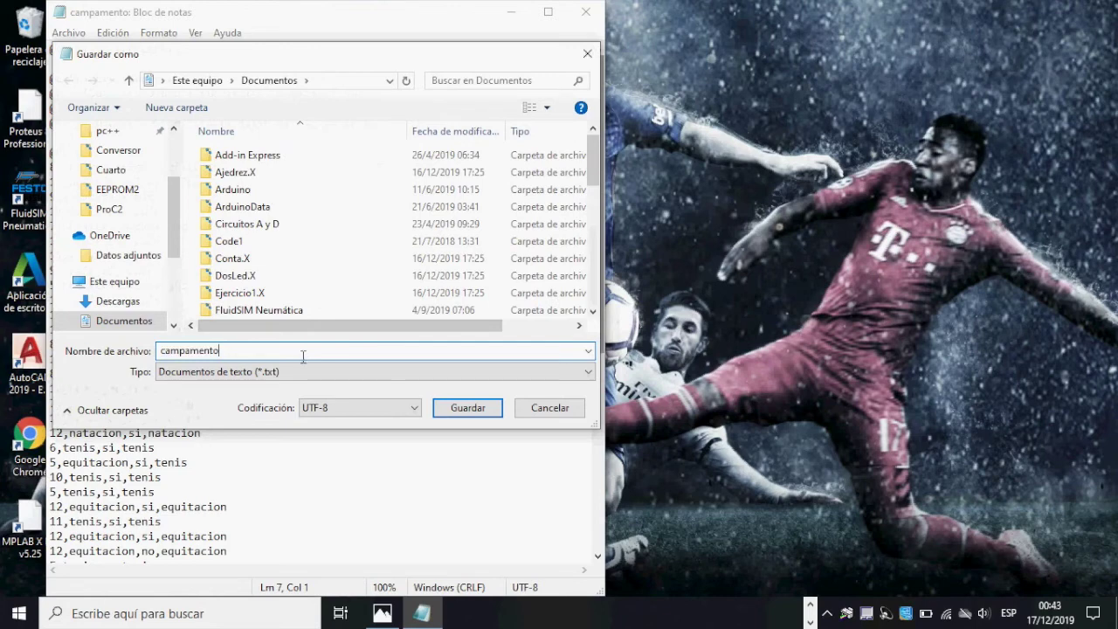
text(.arff)
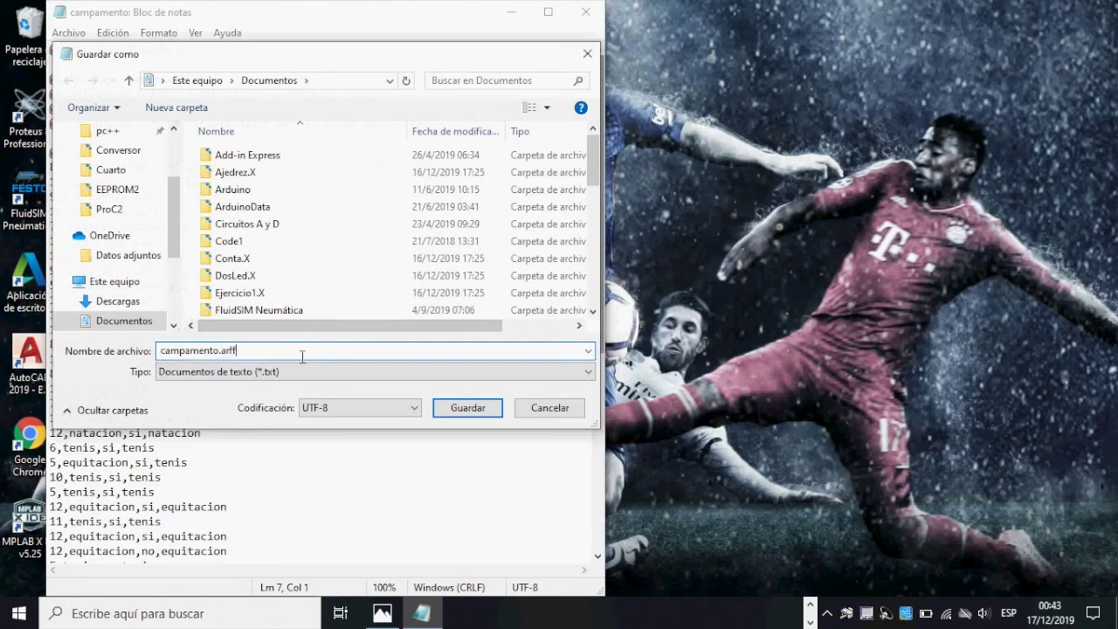
key(BackSpace)
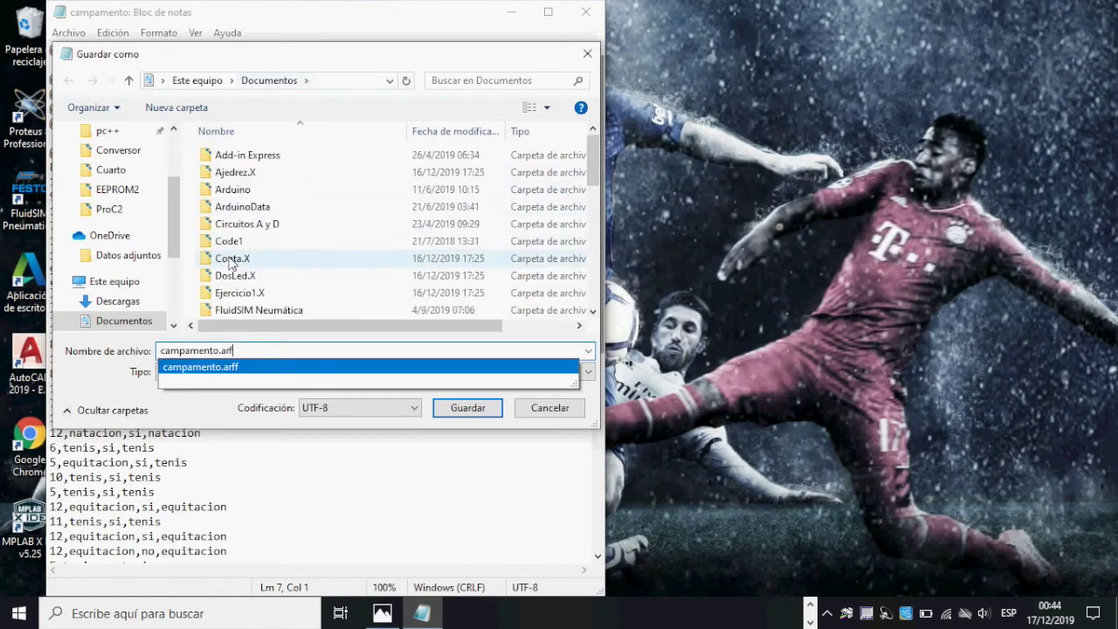
scroll(342, 262, down, 5)
scroll(342, 295, up, 1)
click(550, 408)
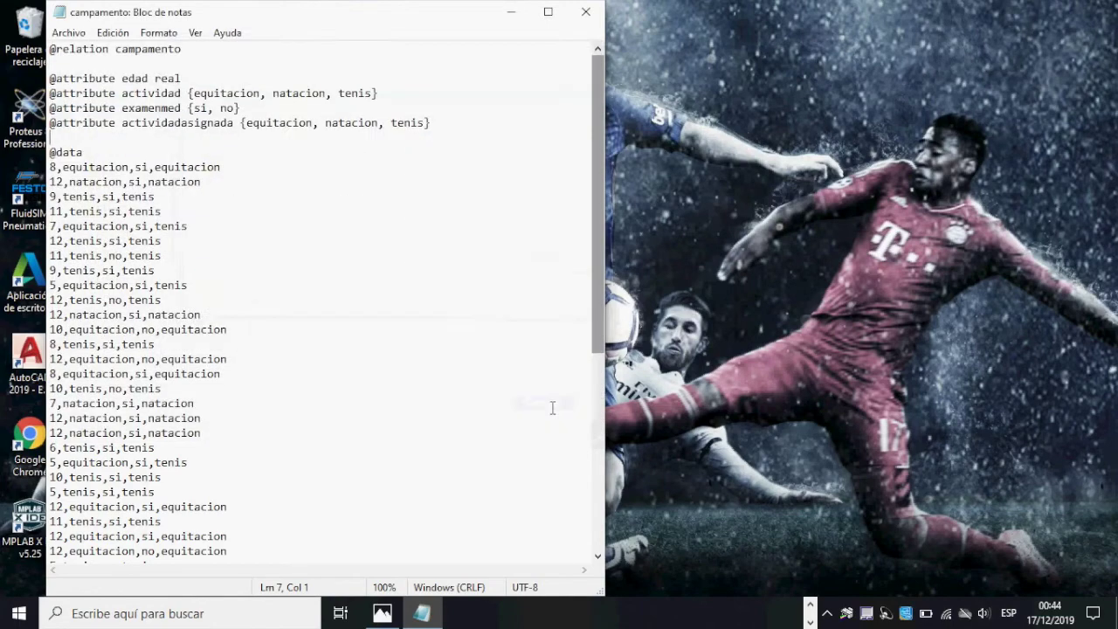
click(253, 68)
click(511, 14)
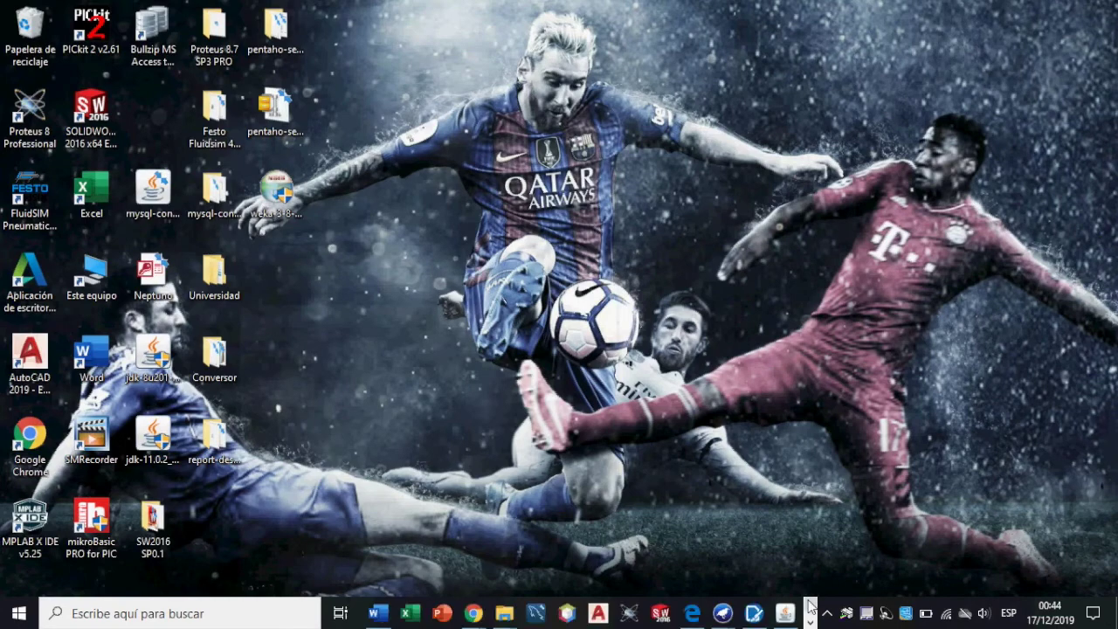
Step: Switch to the Weka GUI Chooser and launch a new Explorer window
mouse_move(721, 613)
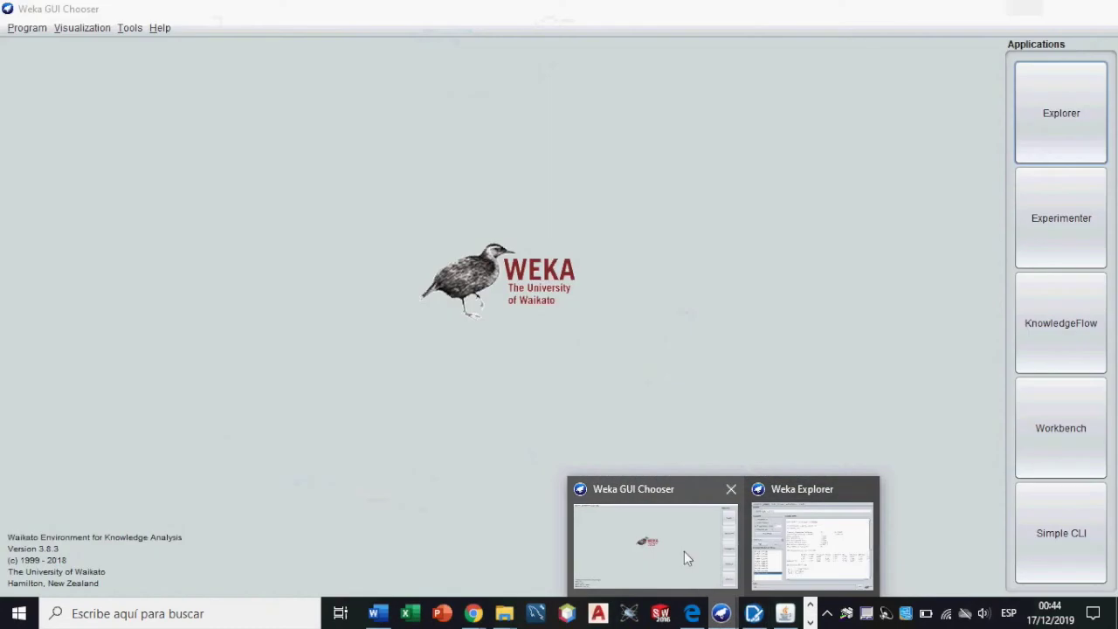
click(684, 552)
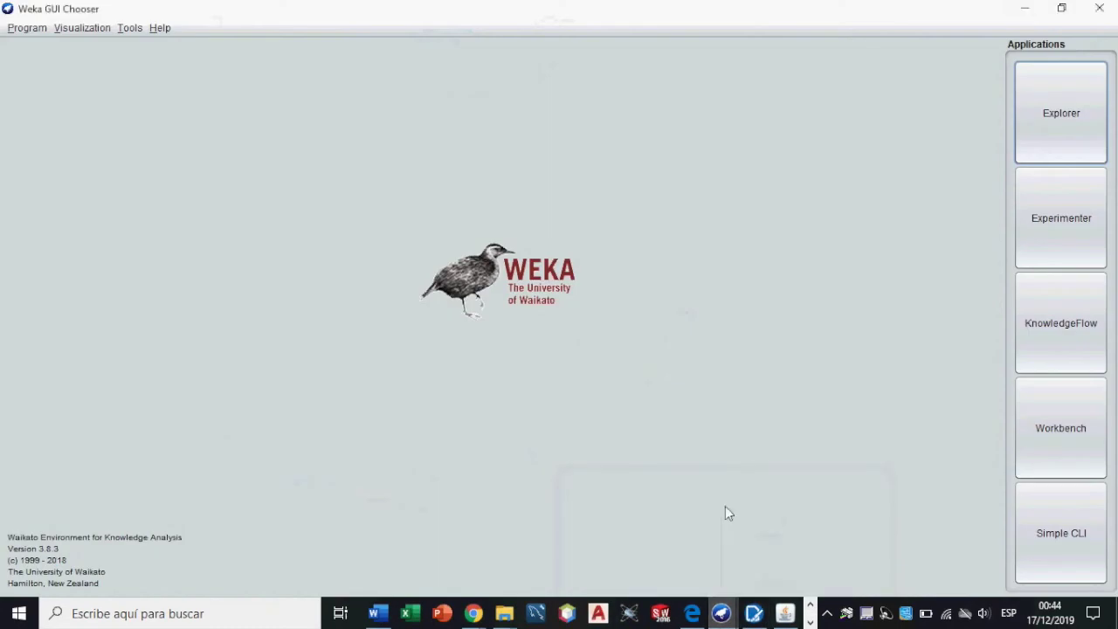
click(1067, 116)
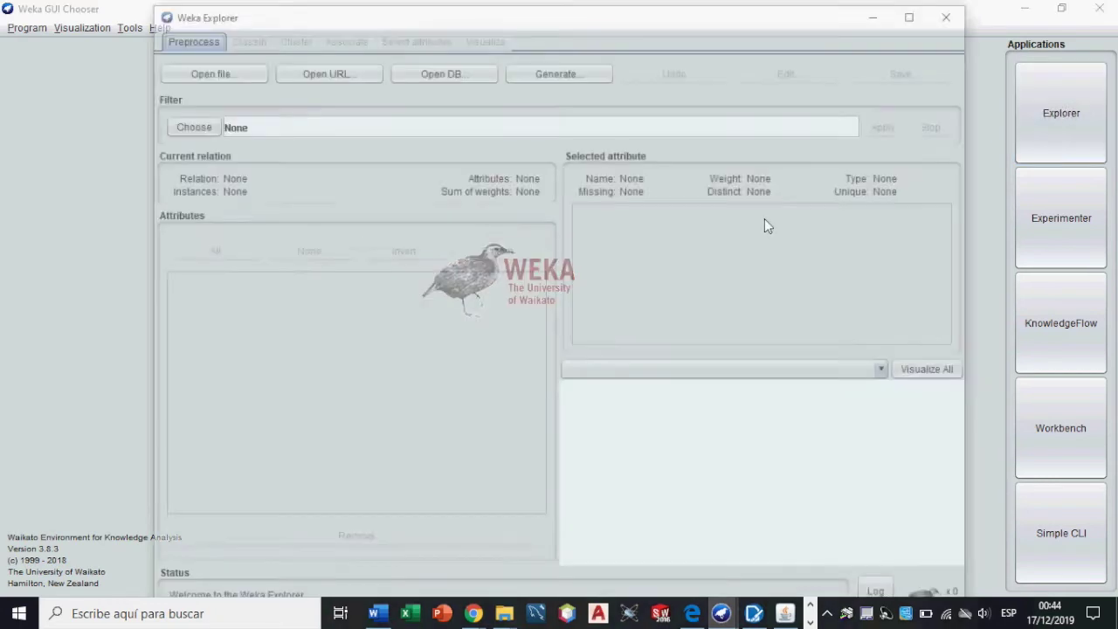
Step: Load the campamento.arff data file from the Documents folder into the Explorer and inspect the histogram for edad
click(244, 77)
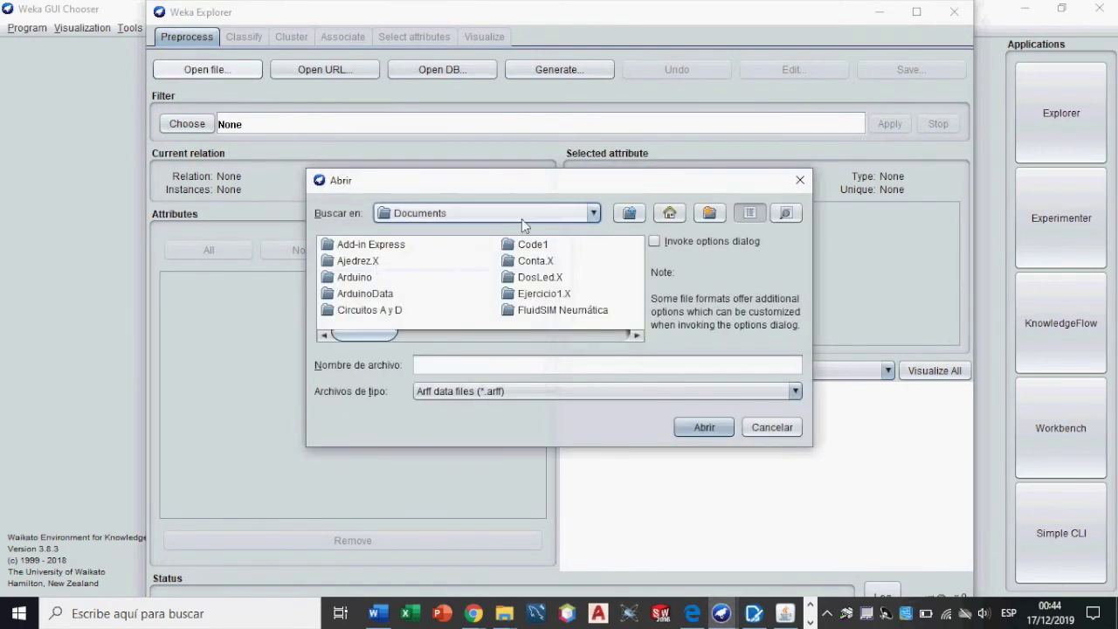
scroll(535, 277, right, 1)
scroll(539, 280, right, 3)
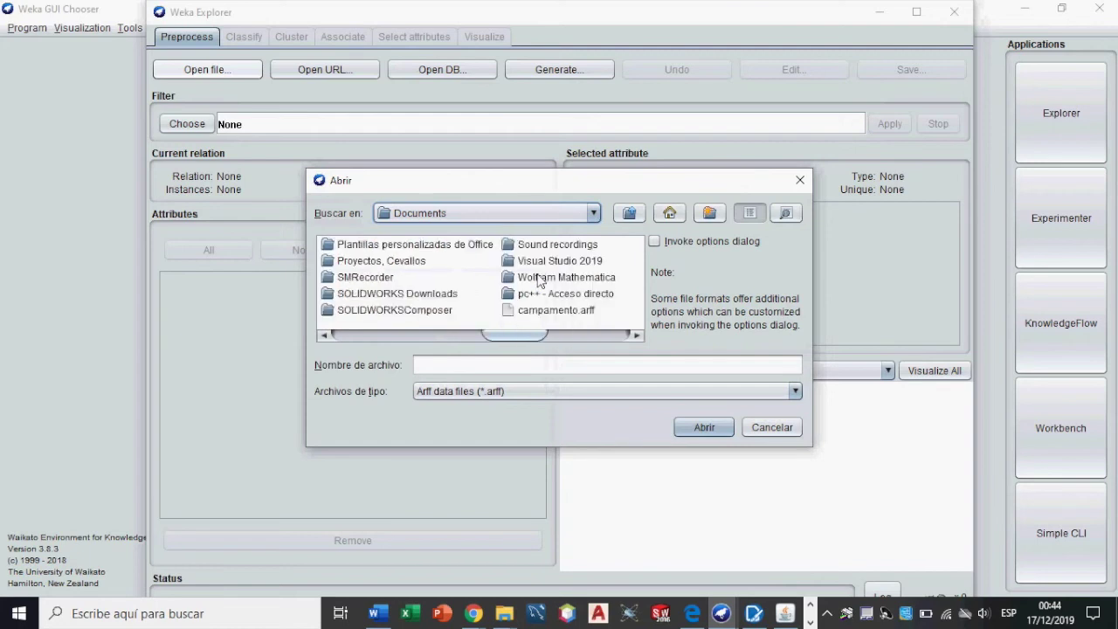
click(558, 311)
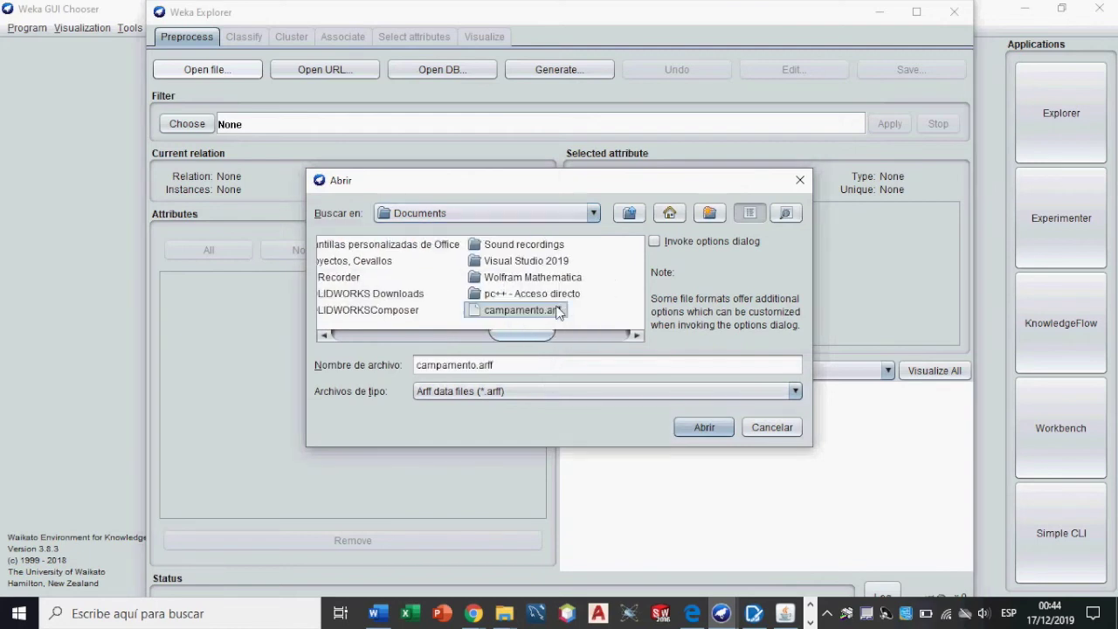
click(694, 427)
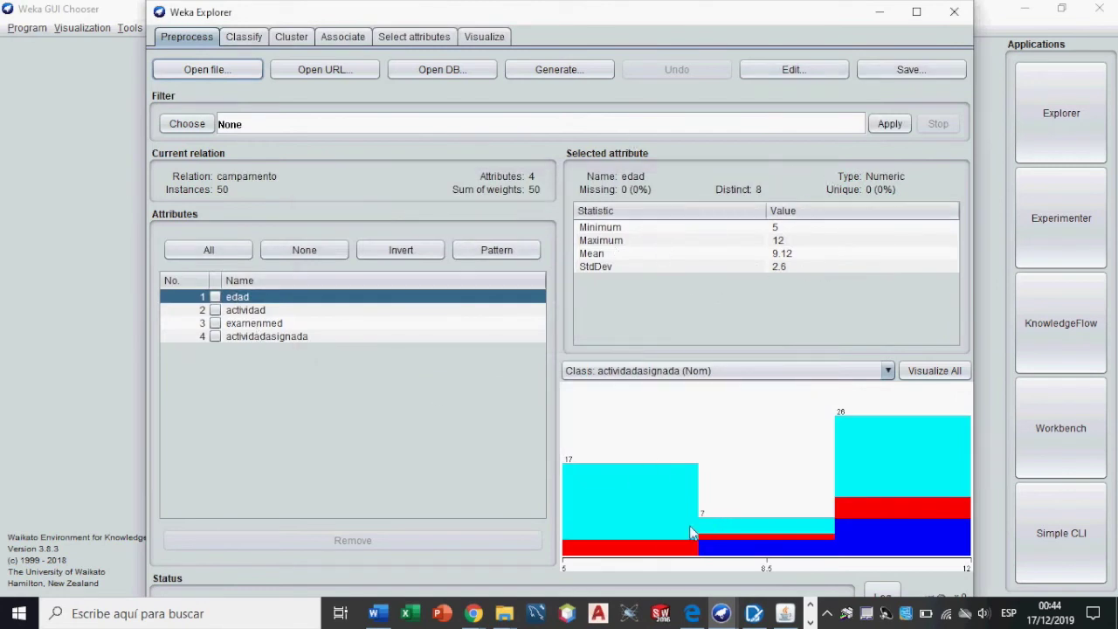
mouse_move(938, 477)
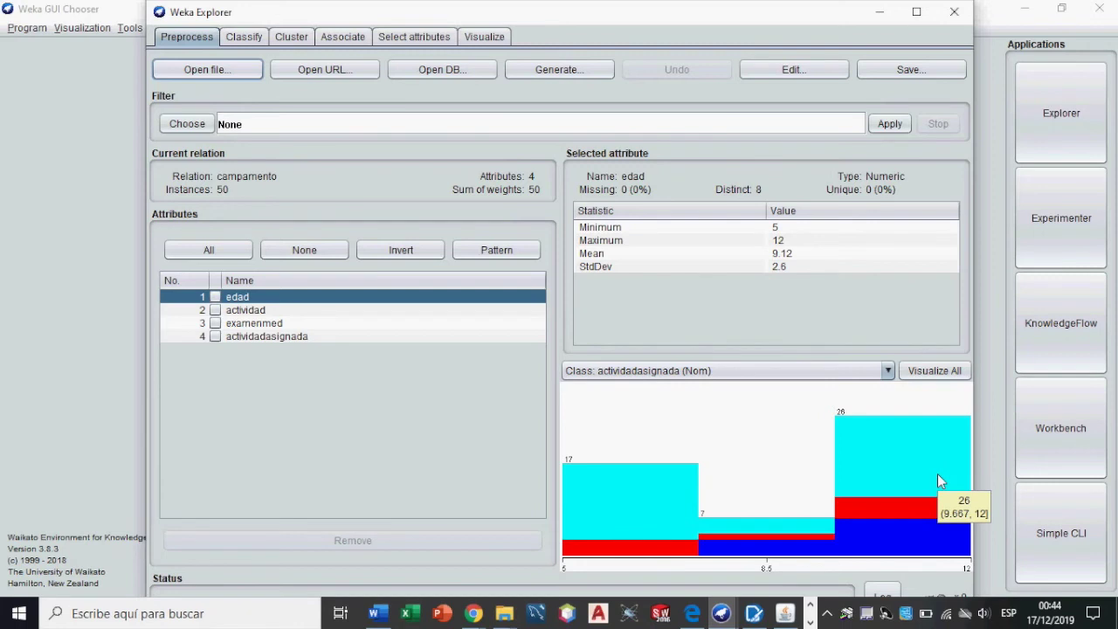
Step: Set the classifier for the campamento data to J48 from the trees group
click(244, 37)
drag(284, 26, 285, 22)
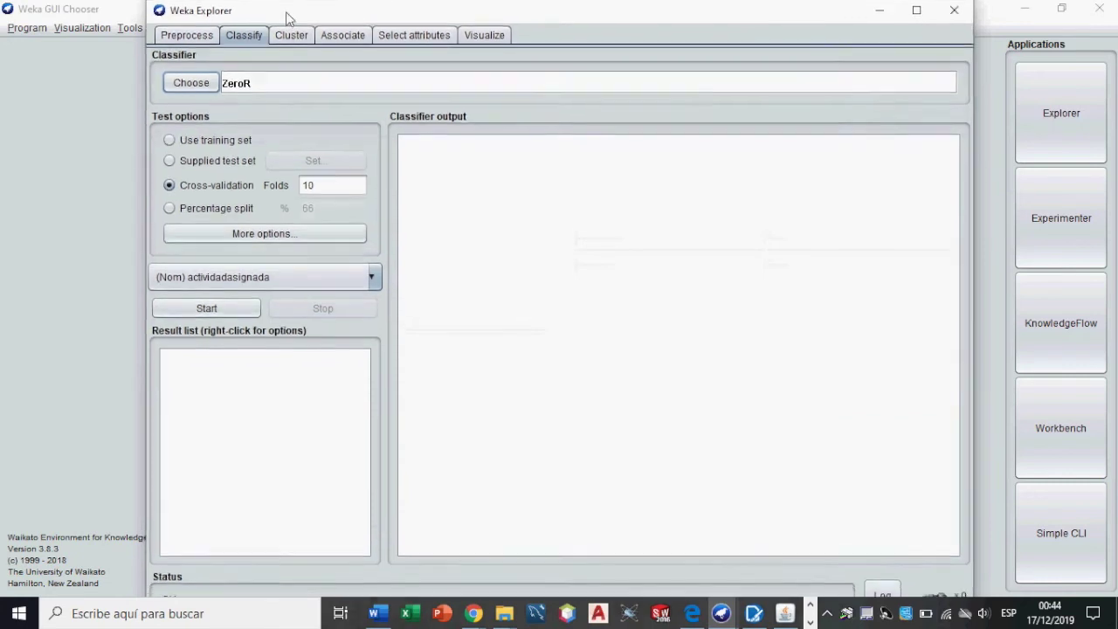
click(210, 86)
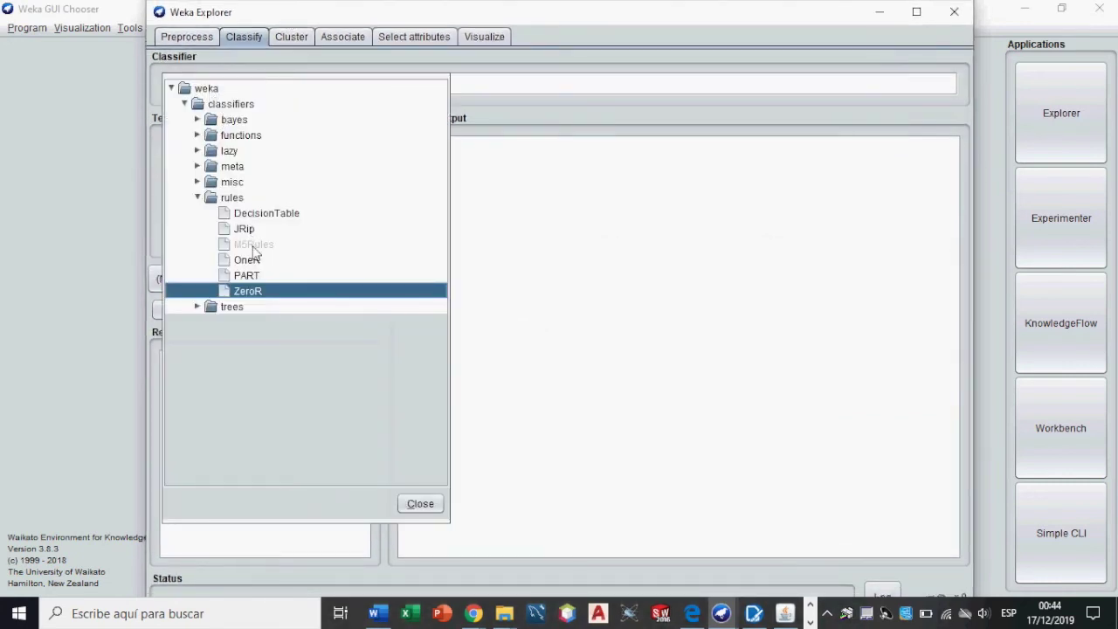
click(197, 306)
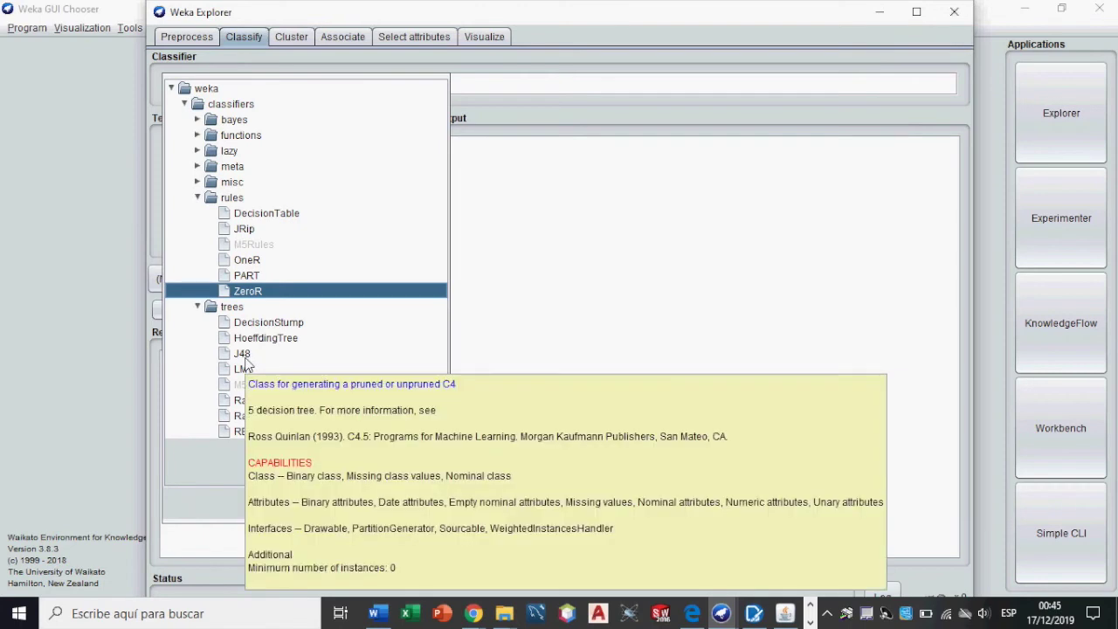
click(246, 356)
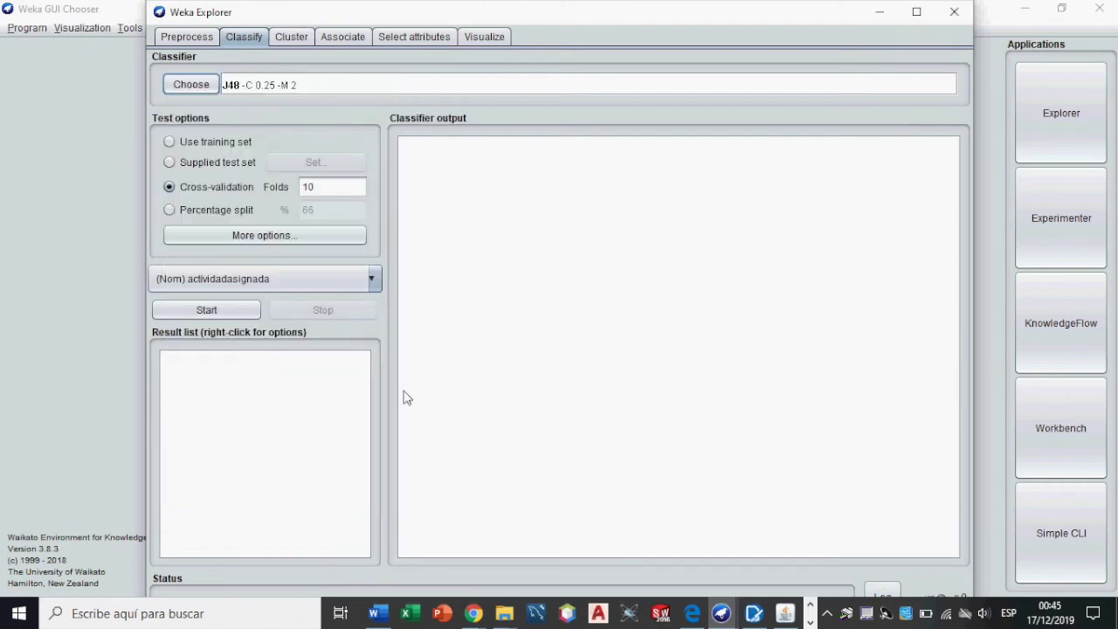
Step: Choose actividadasignada as the class attribute and run the J48 classification with cross-validation
click(284, 281)
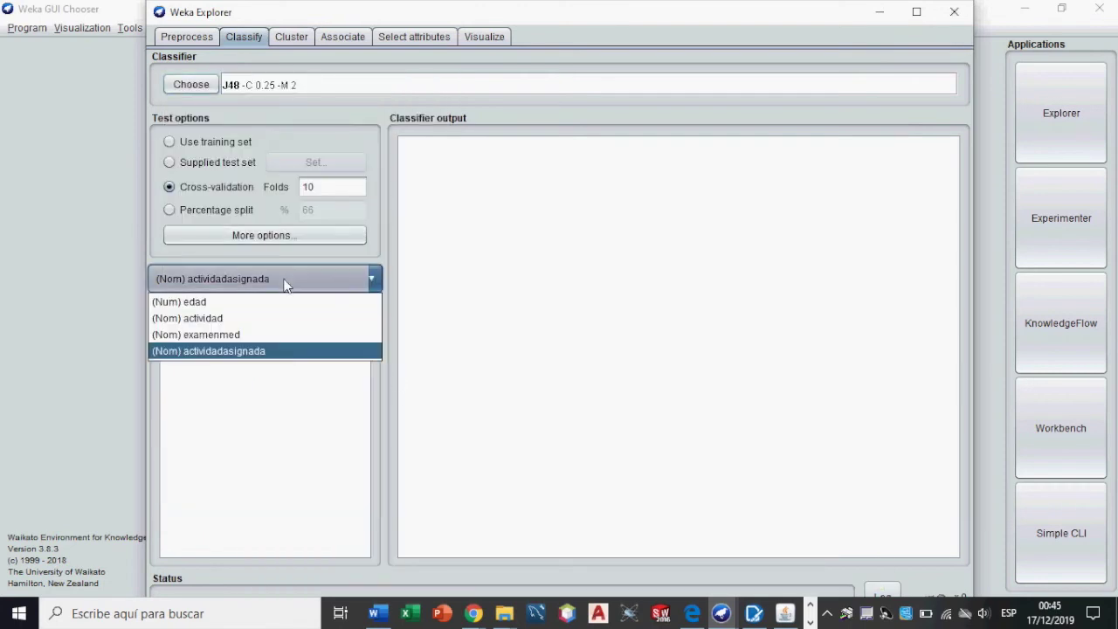
click(275, 354)
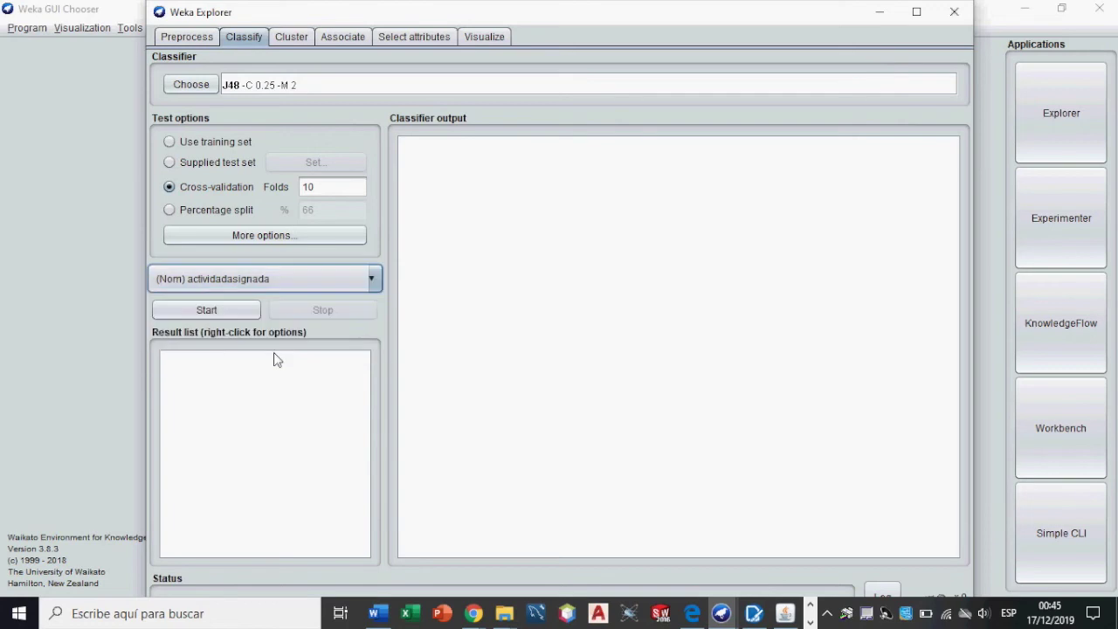
click(237, 311)
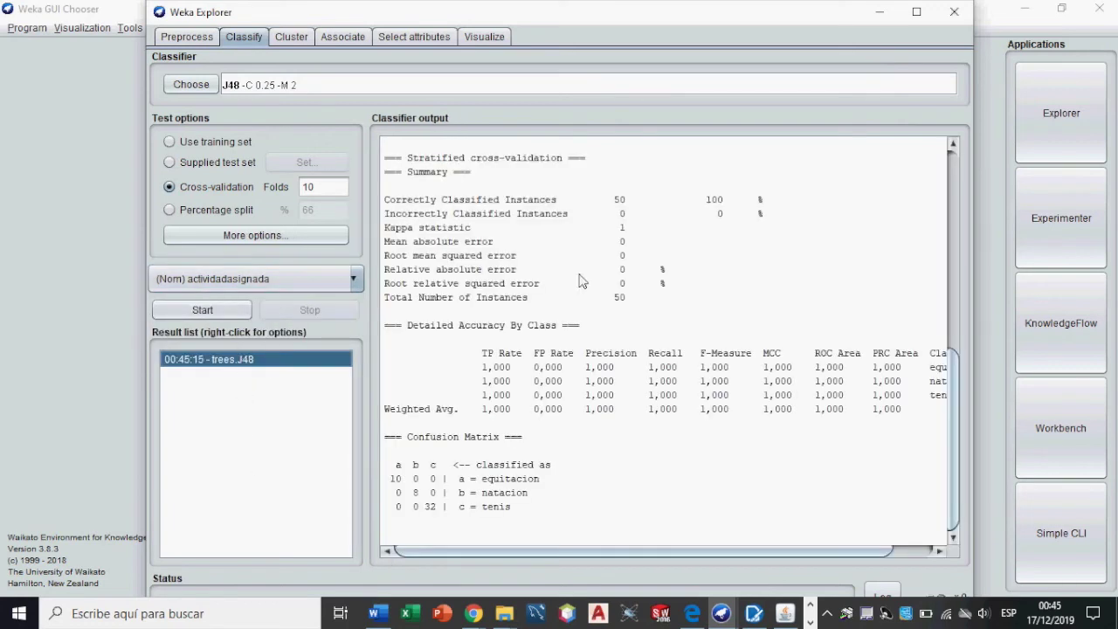
Step: Examine the classifier output: the cross-validation summary, correctly and incorrectly classified instances, accuracy by class and confusion matrix
click(387, 162)
drag(388, 163, 760, 520)
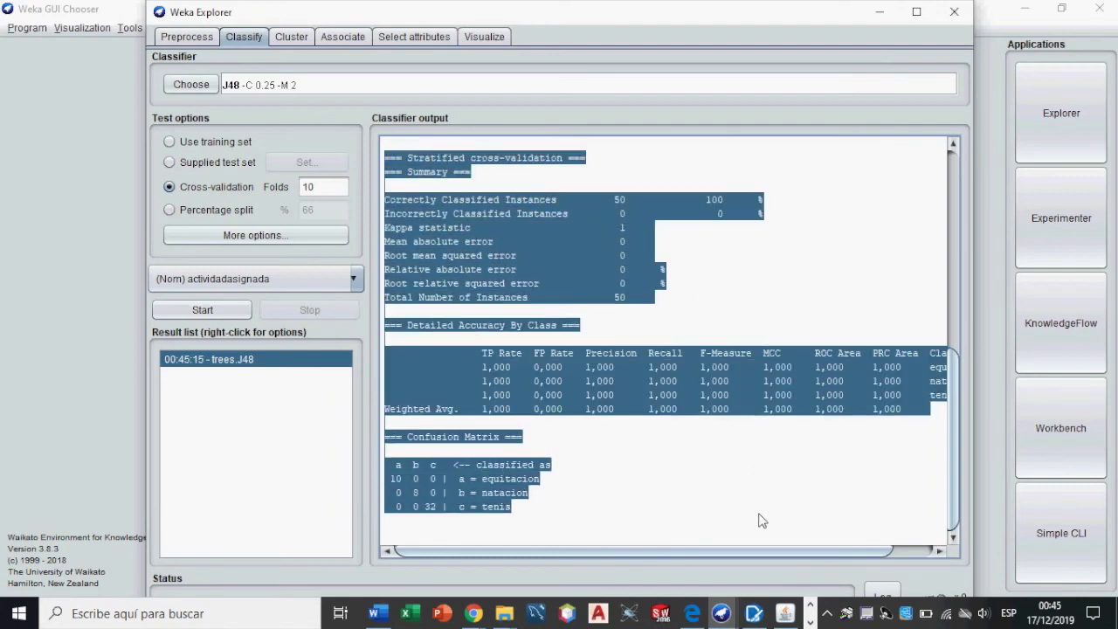
click(598, 516)
scroll(540, 413, up, 6)
scroll(539, 413, down, 6)
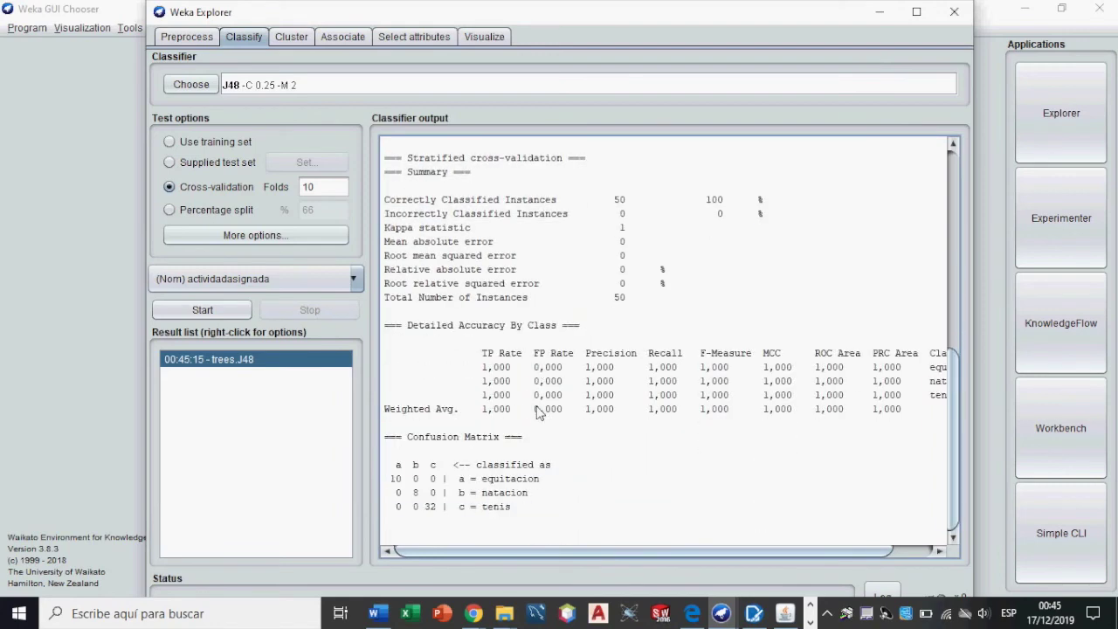
scroll(537, 411, up, 4)
scroll(538, 412, up, 3)
scroll(537, 411, down, 7)
drag(385, 206, 774, 215)
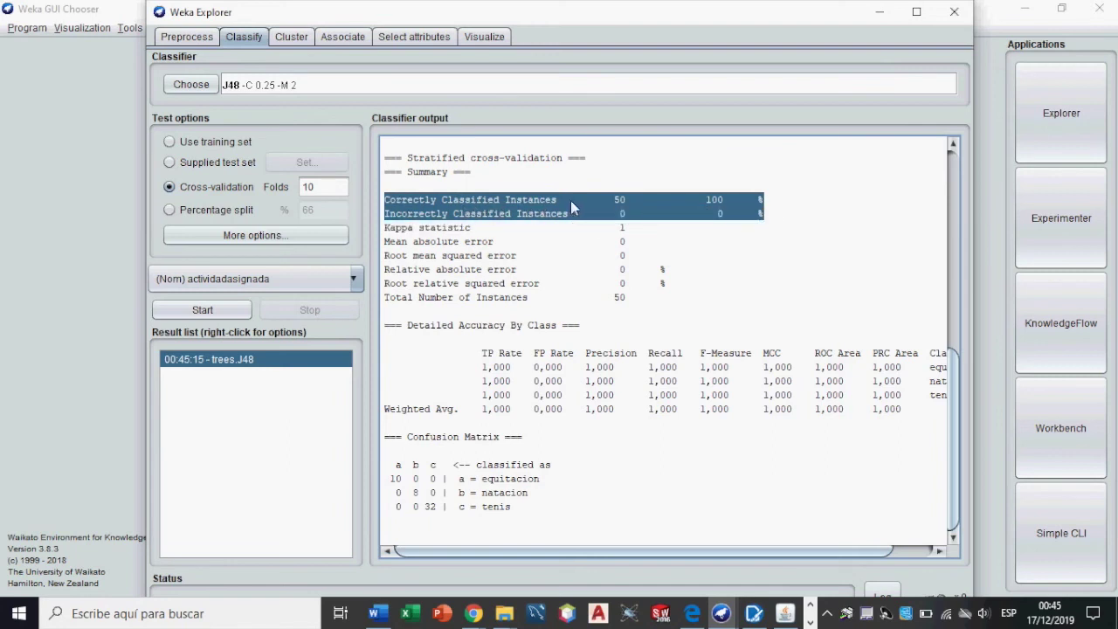
click(725, 203)
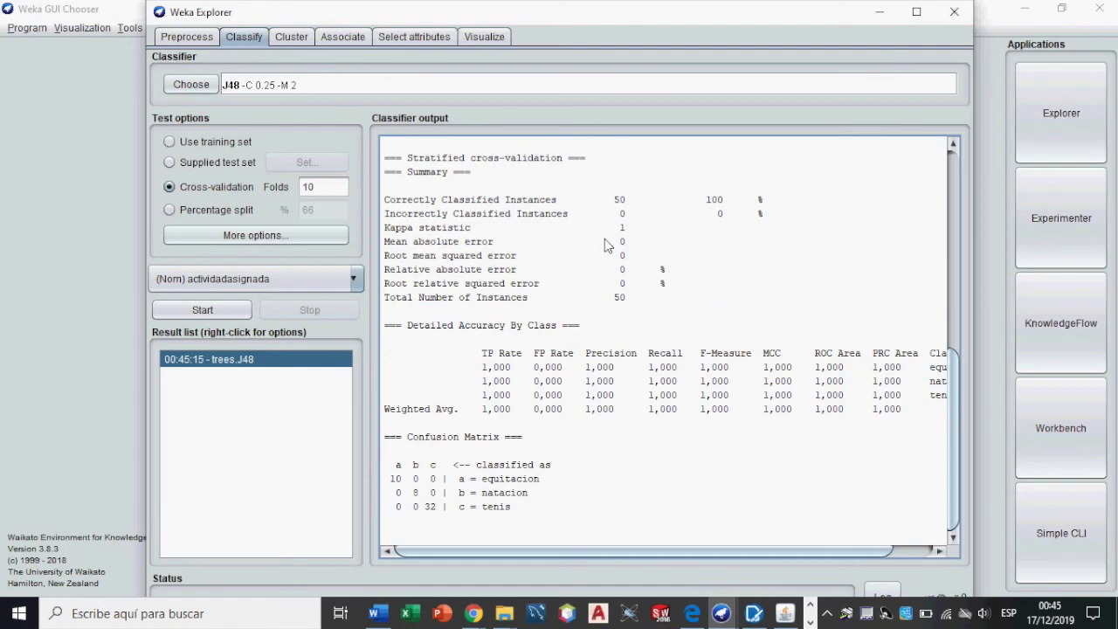
scroll(609, 330, up, 2)
scroll(609, 332, down, 2)
scroll(531, 400, up, 4)
scroll(427, 374, down, 4)
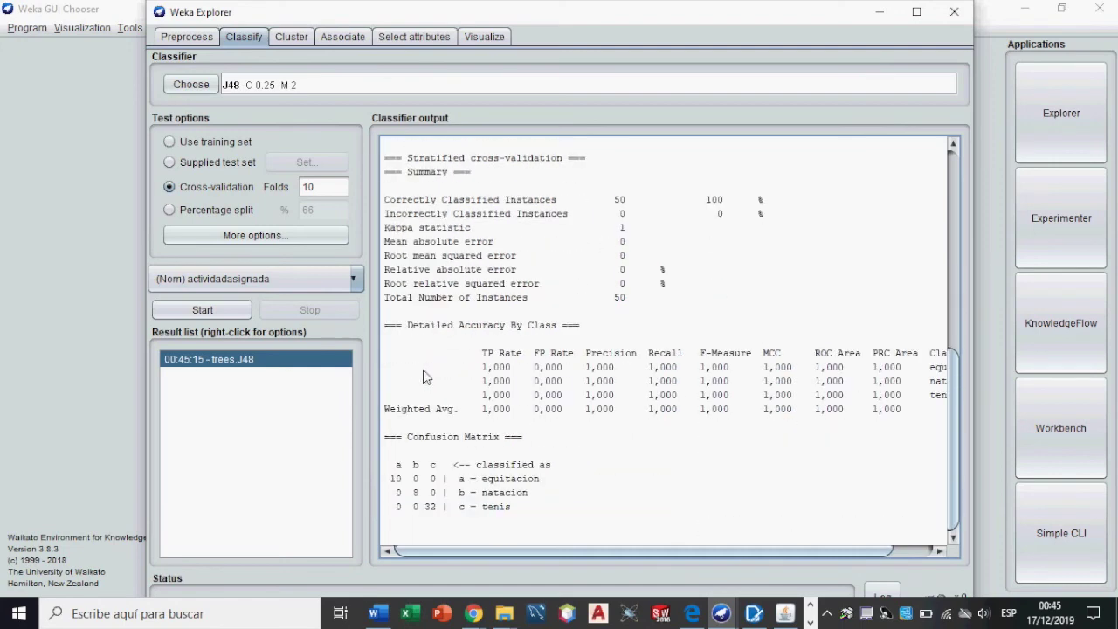
Step: Visualize the decision tree of the J48 result in a maximized window and fit it to the screen
right_click(224, 366)
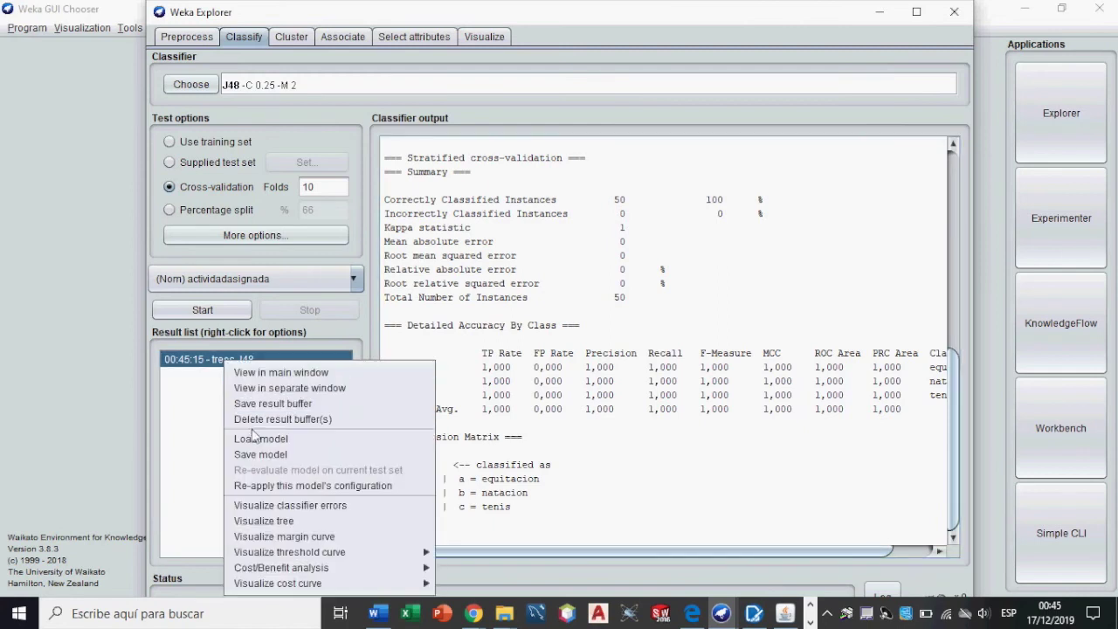
click(276, 522)
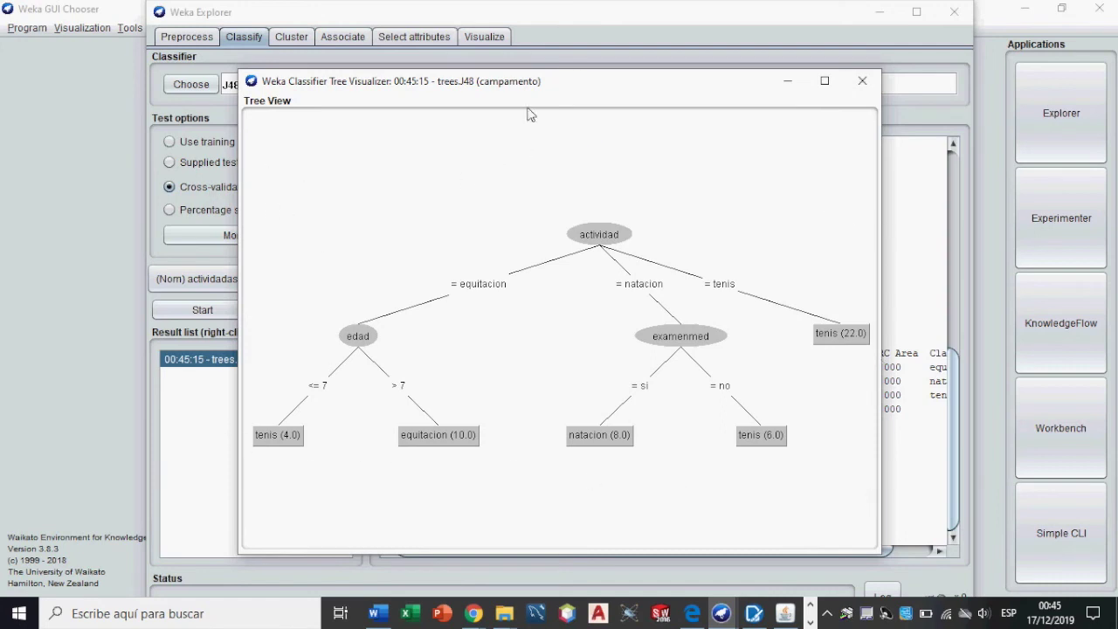
click(822, 82)
right_click(690, 256)
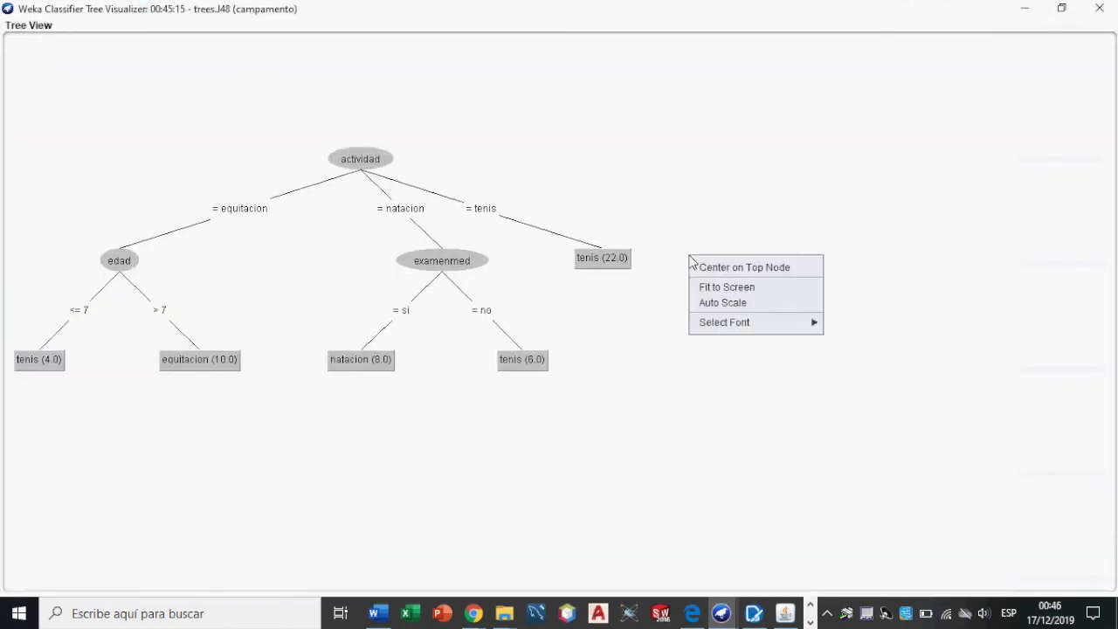
click(743, 288)
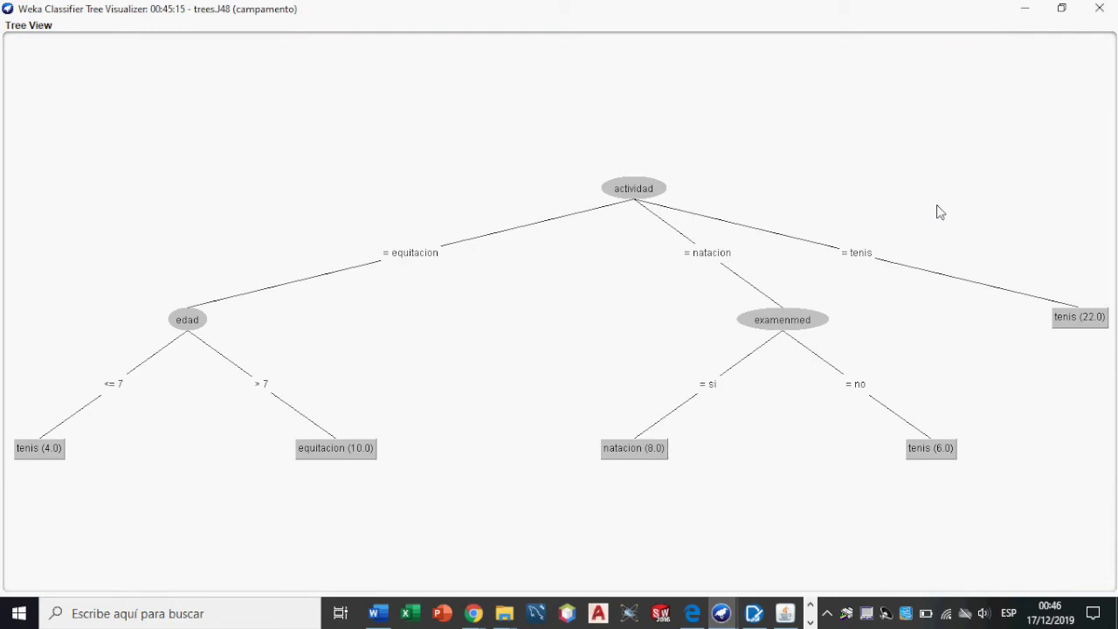
Step: Switch to the Campamento Weka report in Word and read the explanation beneath the decision tree
click(827, 613)
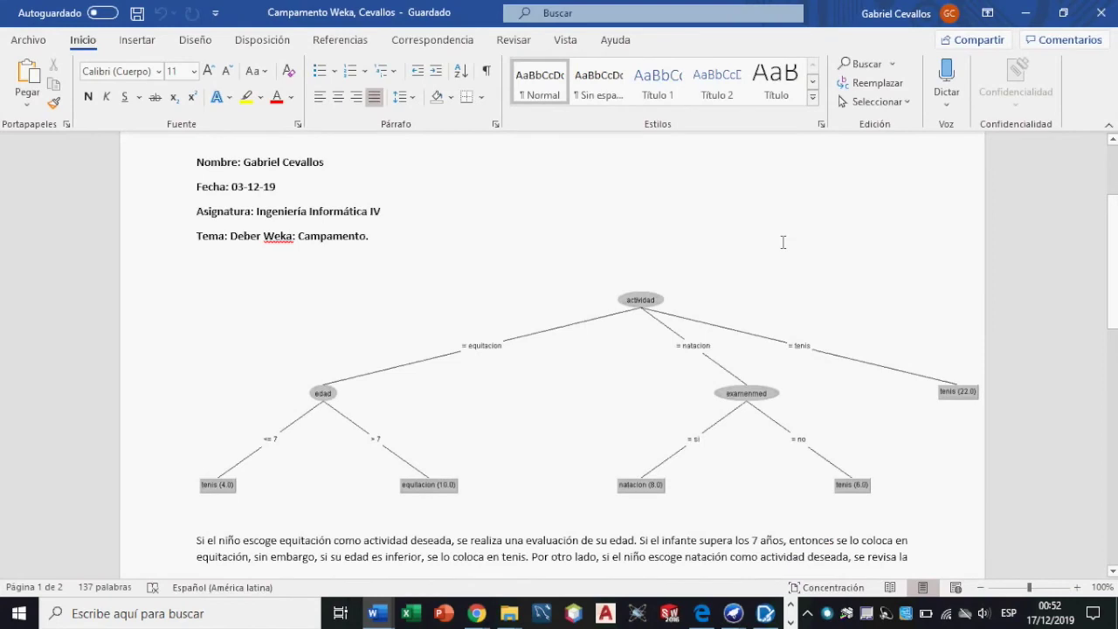
scroll(782, 242, down, 3)
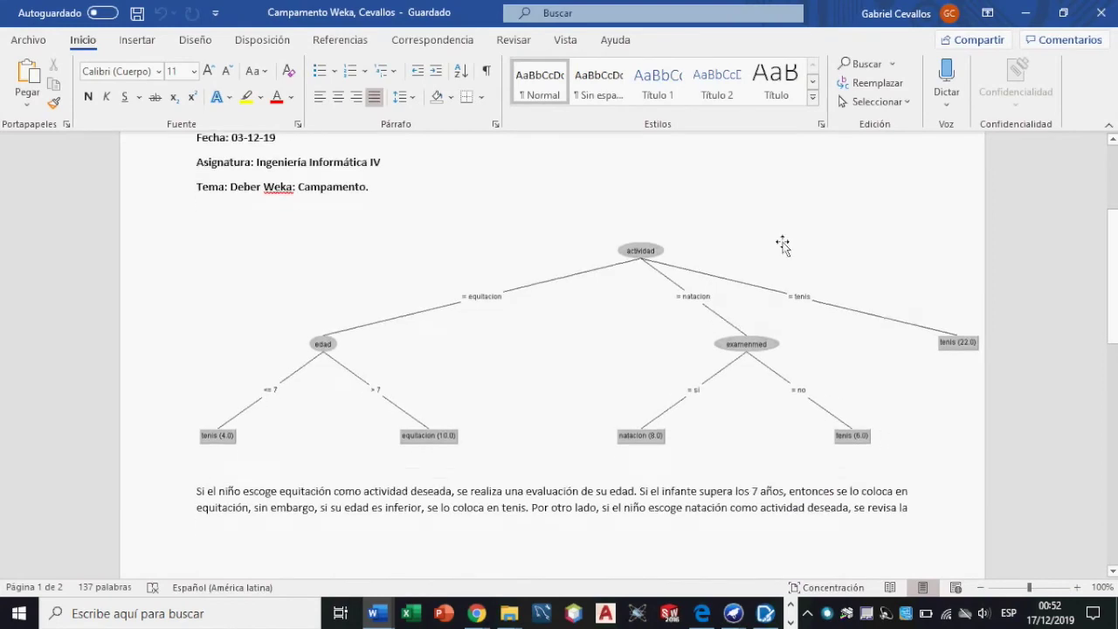